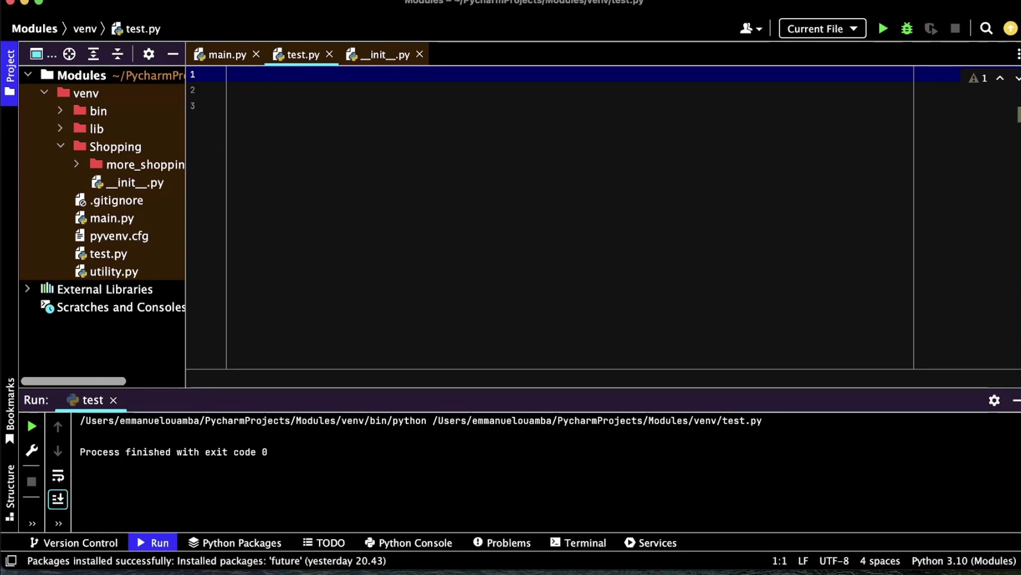
- Browse the installable packages in the project interpreter settings
{"action": "left_click", "coordinate": [60, 0]}
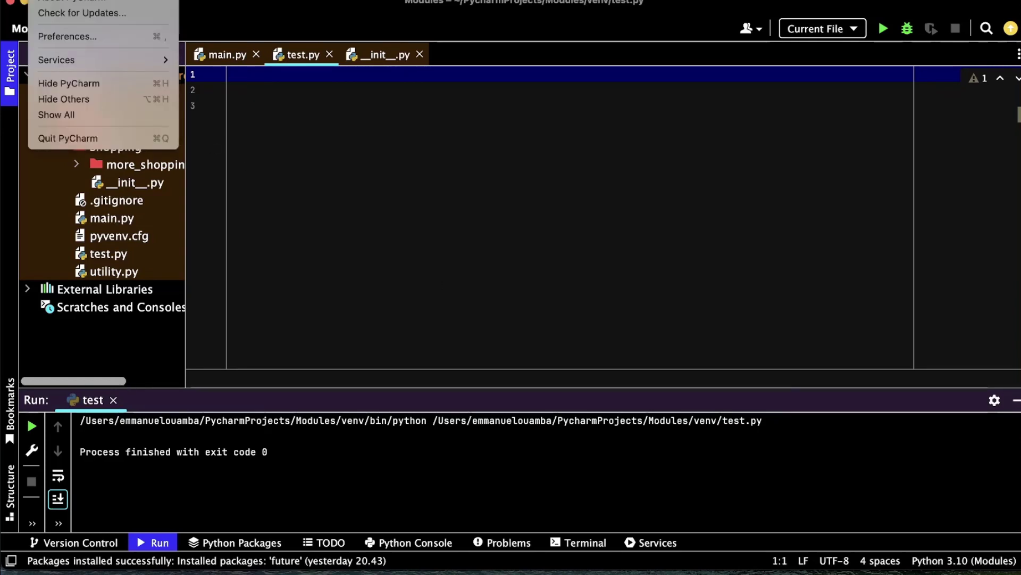
{"action": "left_click", "coordinate": [62, 37]}
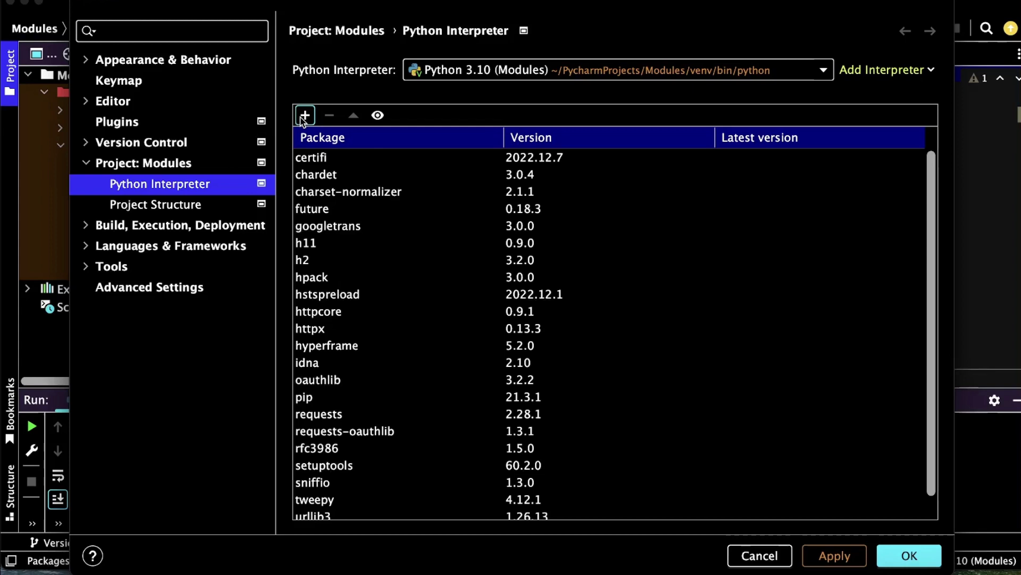
{"action": "left_click", "coordinate": [304, 116]}
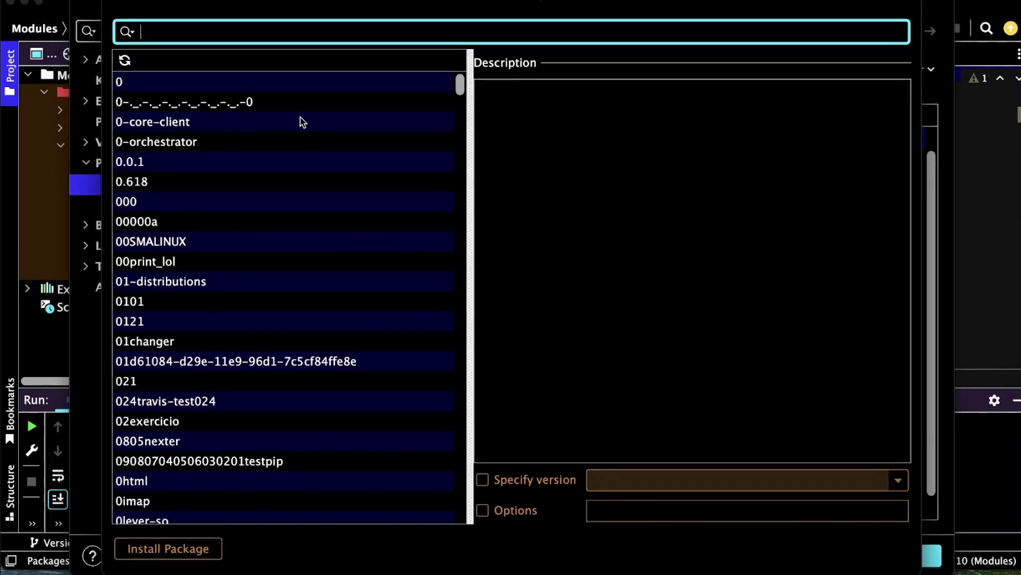
{"action": "type", "text": "f"}
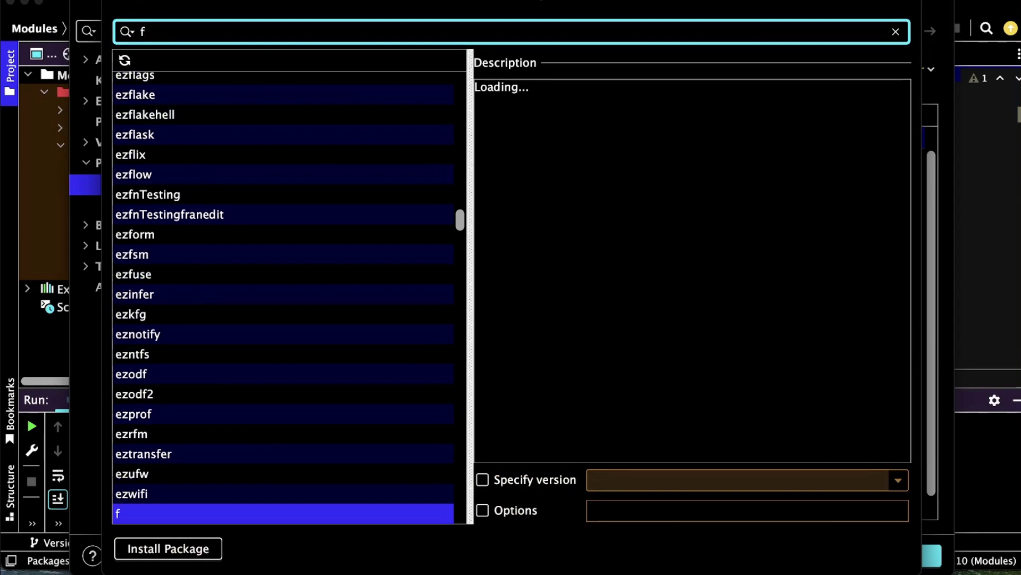
{"action": "type", "text": "uture"}
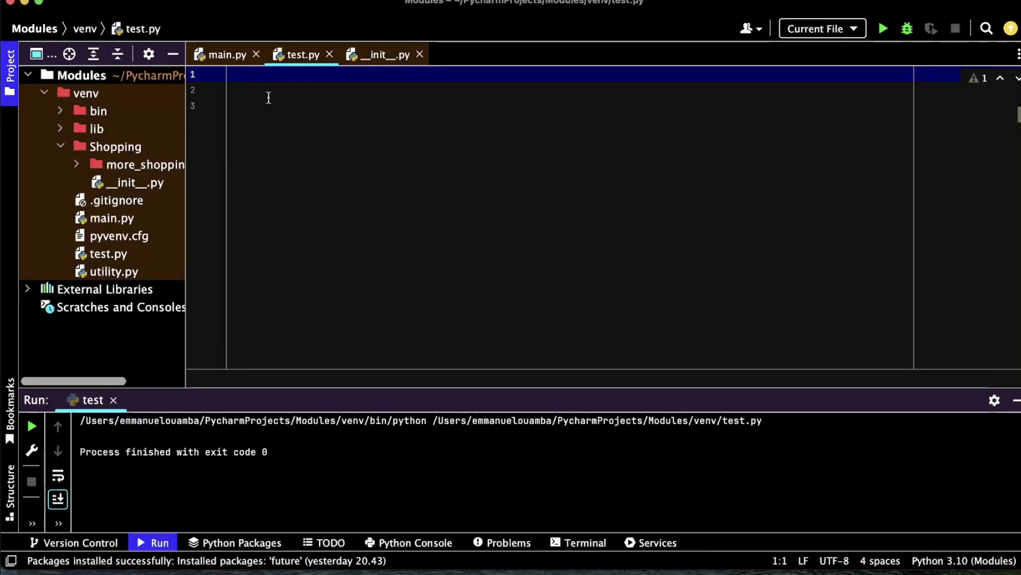
{"action": "type", "text": "fro"}
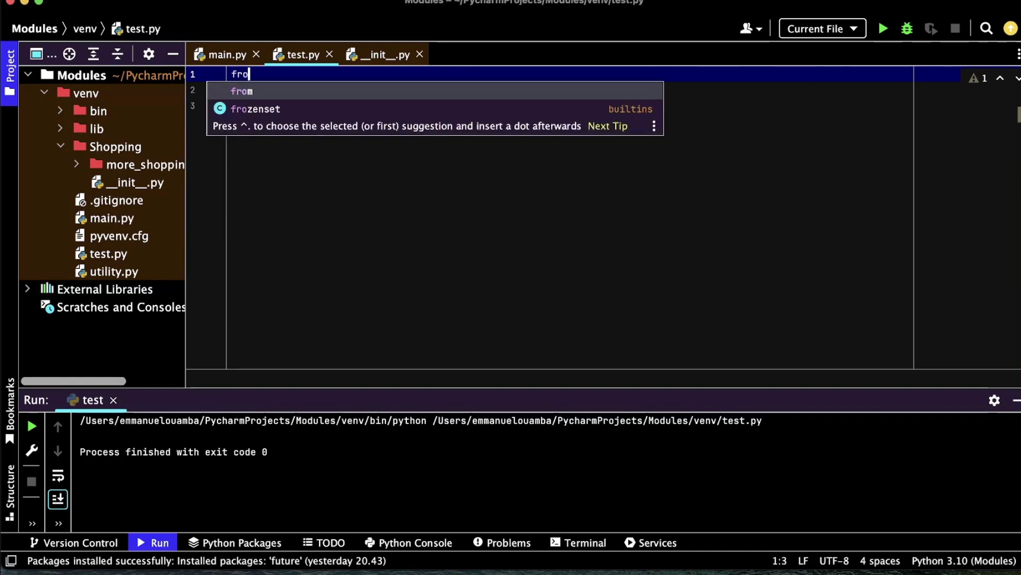
{"action": "type", "text": "m tki"}
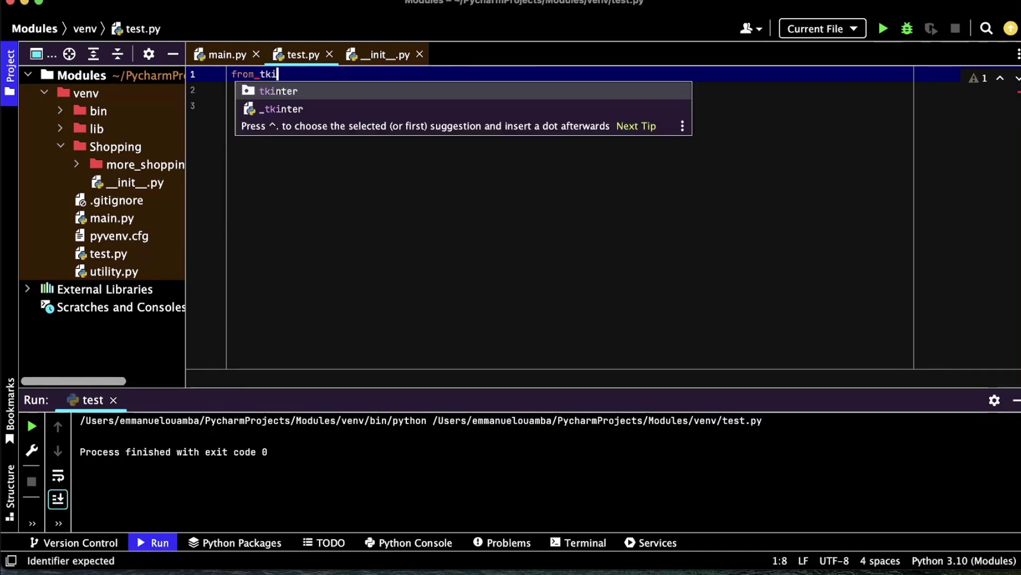
- Write 'from tkinter import *' at the top of test.py and begin the window line
{"action": "key", "text": "Return"}
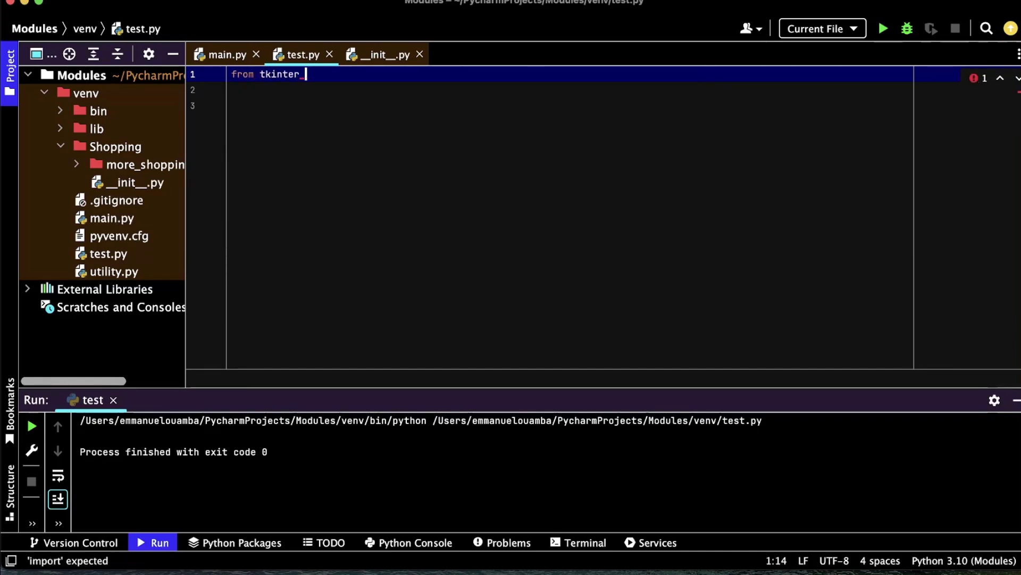
{"action": "type", "text": "impo"}
{"action": "key", "text": "Return"}
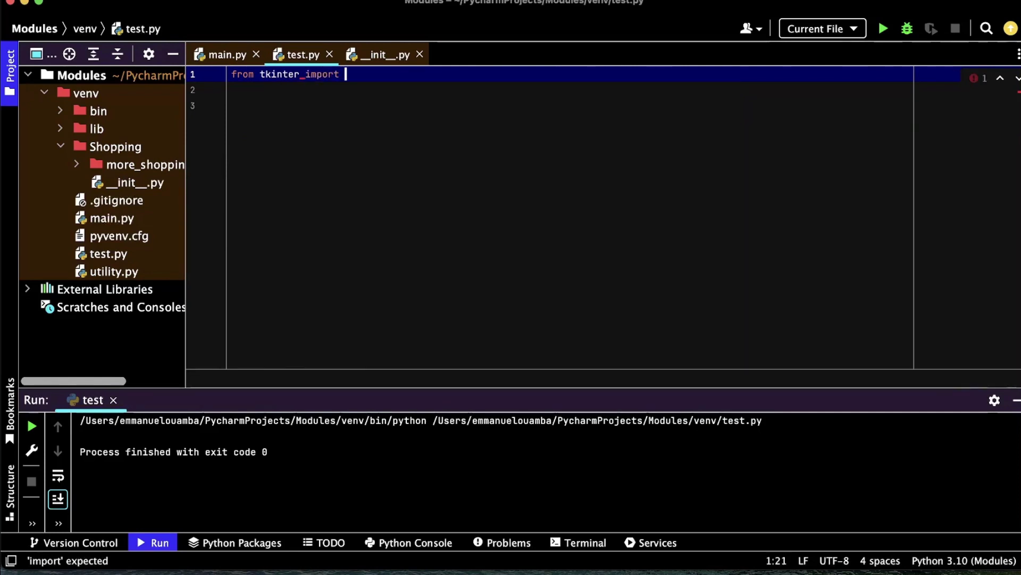
{"action": "type", "text": "*"}
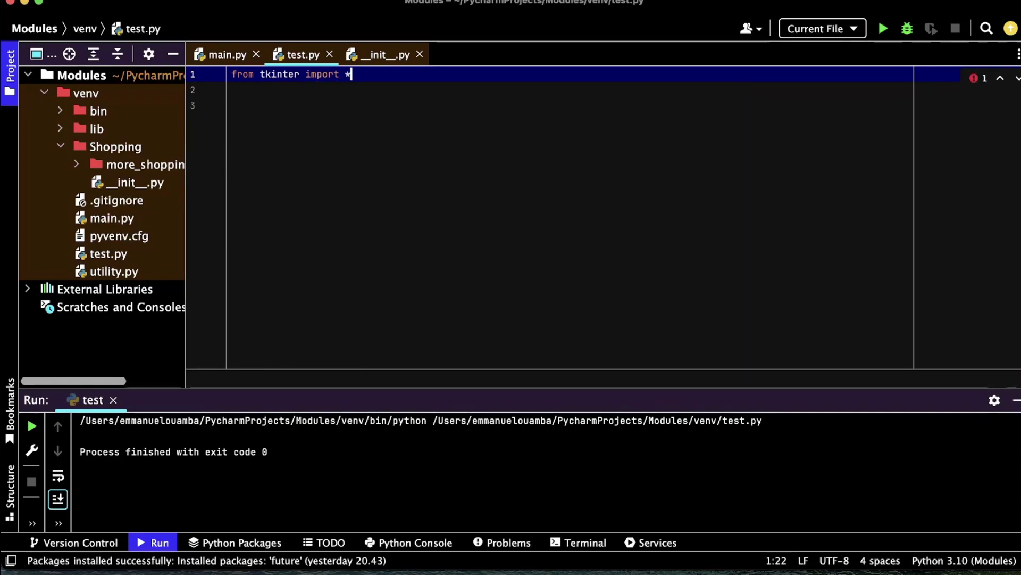
{"action": "key", "text": "Return"}
{"action": "key", "text": "Return"}
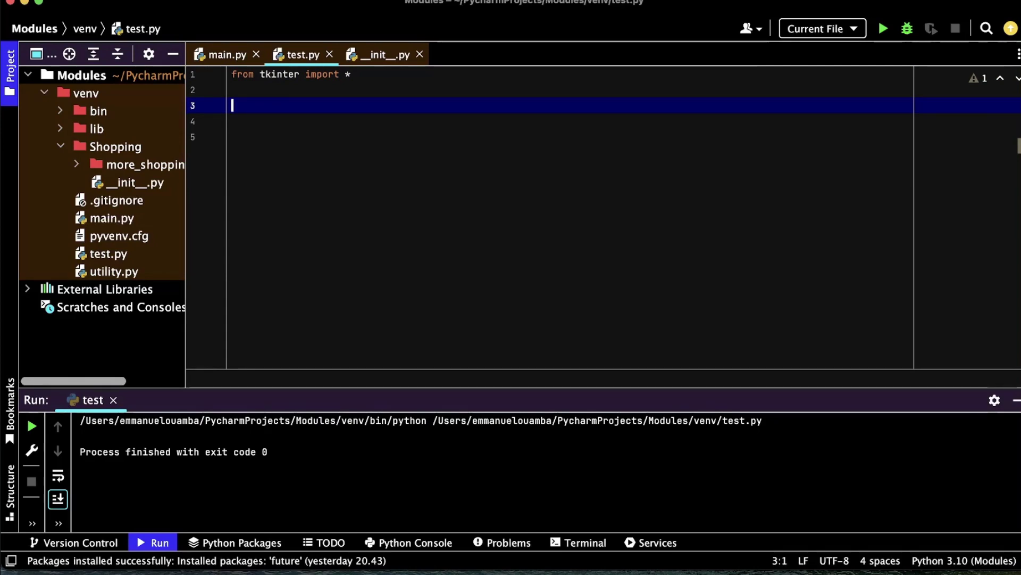
{"action": "type", "text": "wi"}
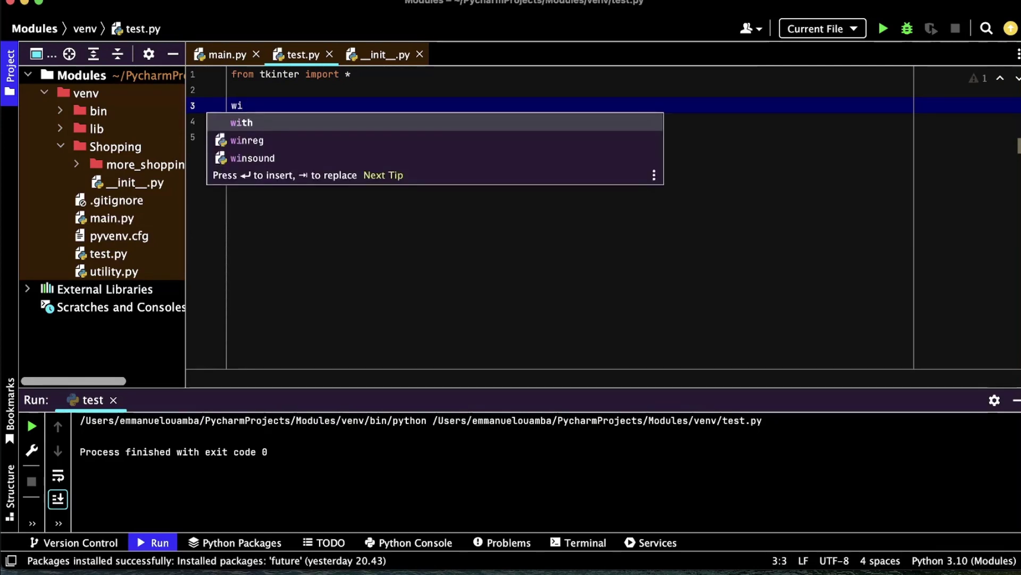
{"action": "type", "text": "n"}
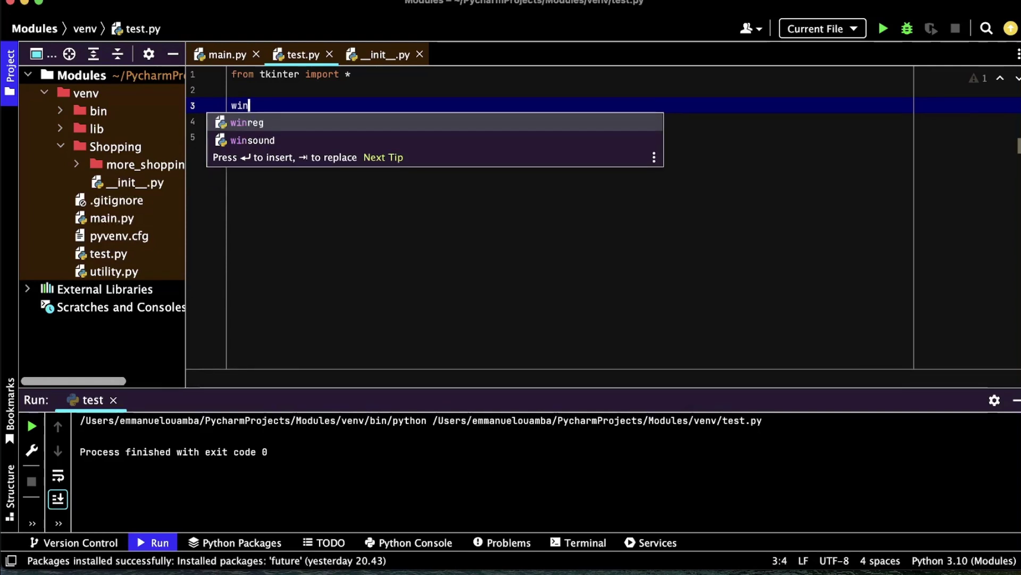
{"action": "type", "text": "dow "}
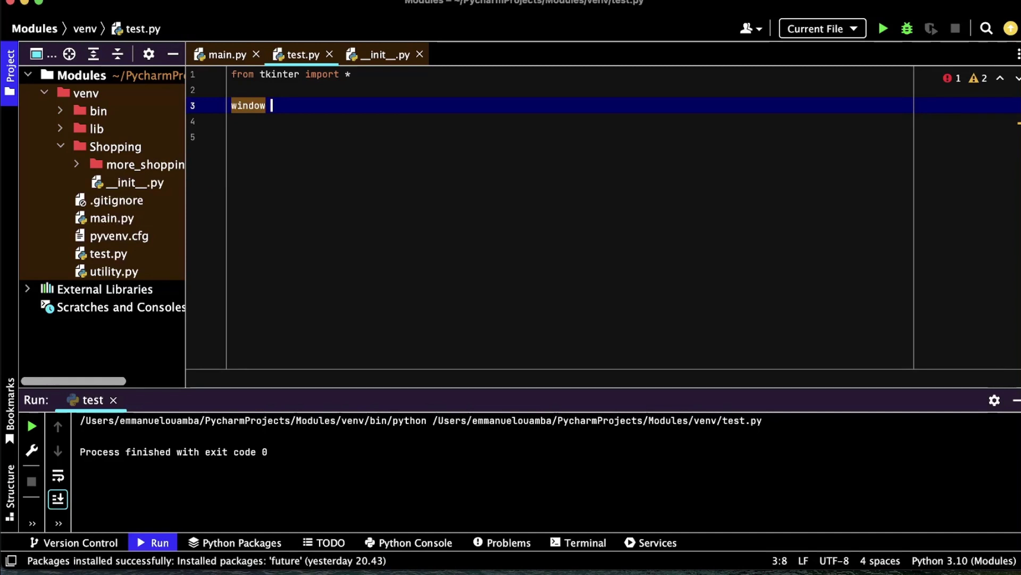
{"action": "type", "text": "= "}
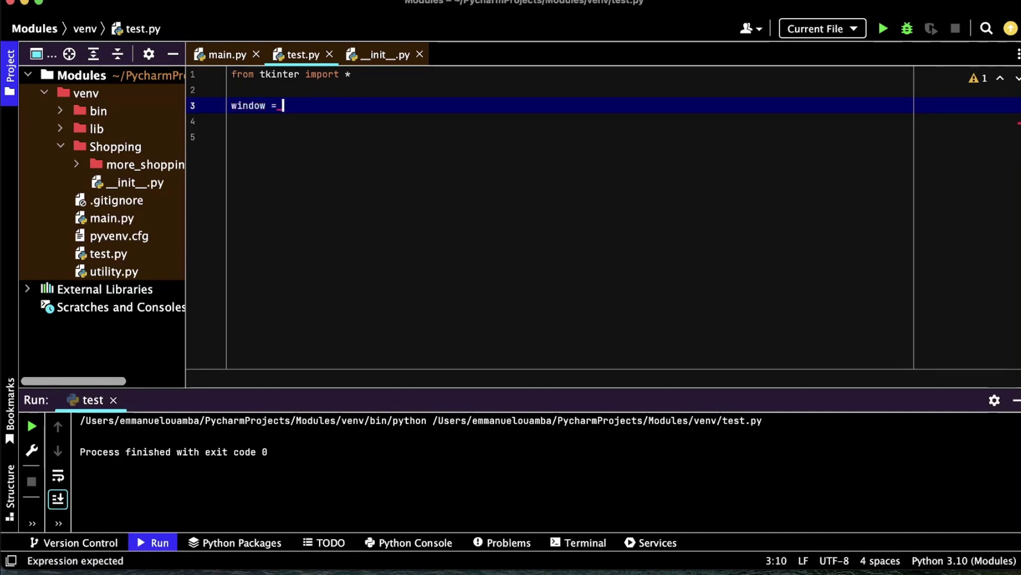
{"action": "type", "text": "Tk"}
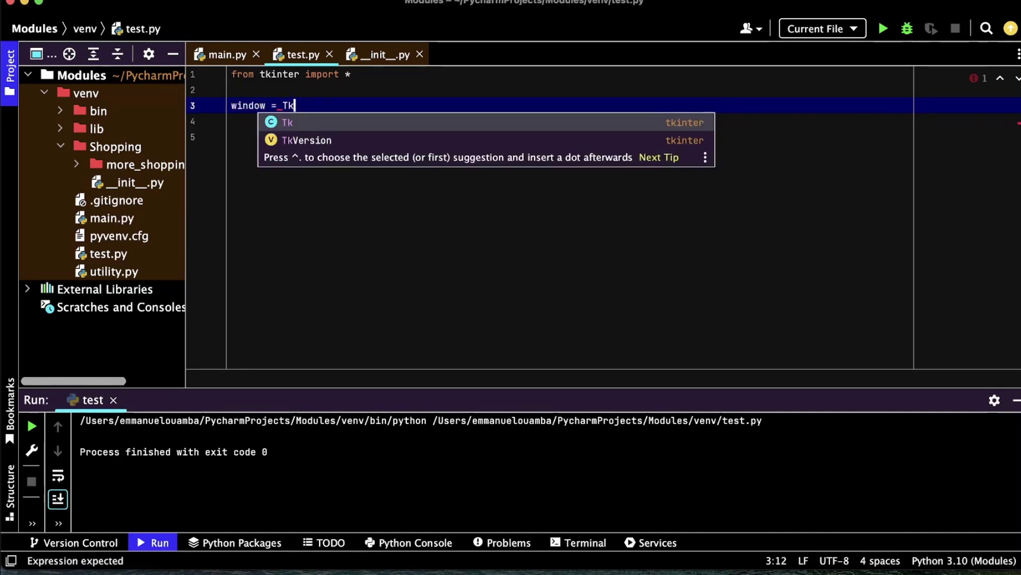
{"action": "type", "text": "("}
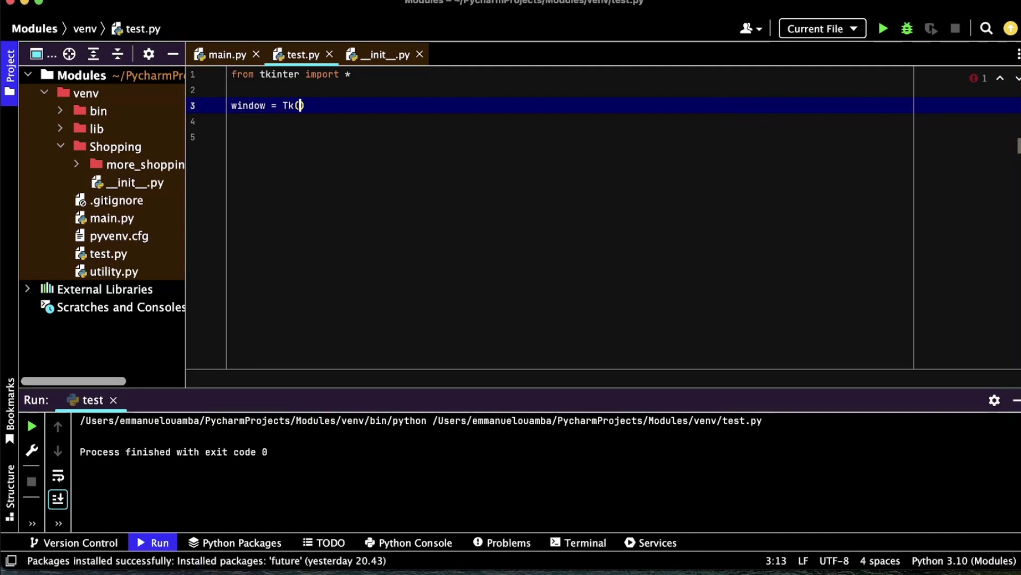
{"action": "type", "text": ")"}
- Add blank lines and finish test.py with window.mainloop()
{"action": "key", "text": "Return"}
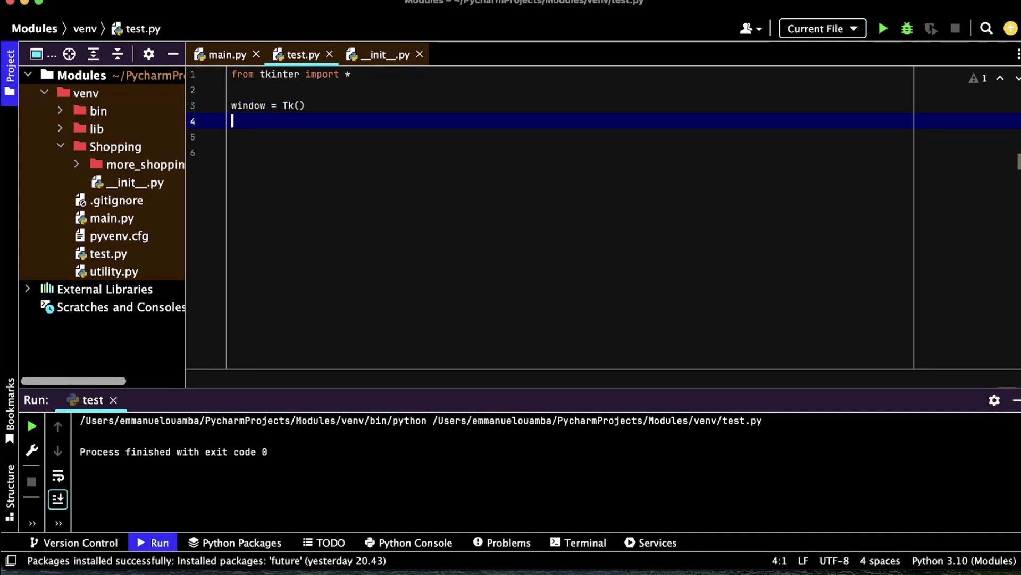
{"action": "key", "text": "Return"}
{"action": "key", "text": "Return"}
{"action": "type", "text": "wi"}
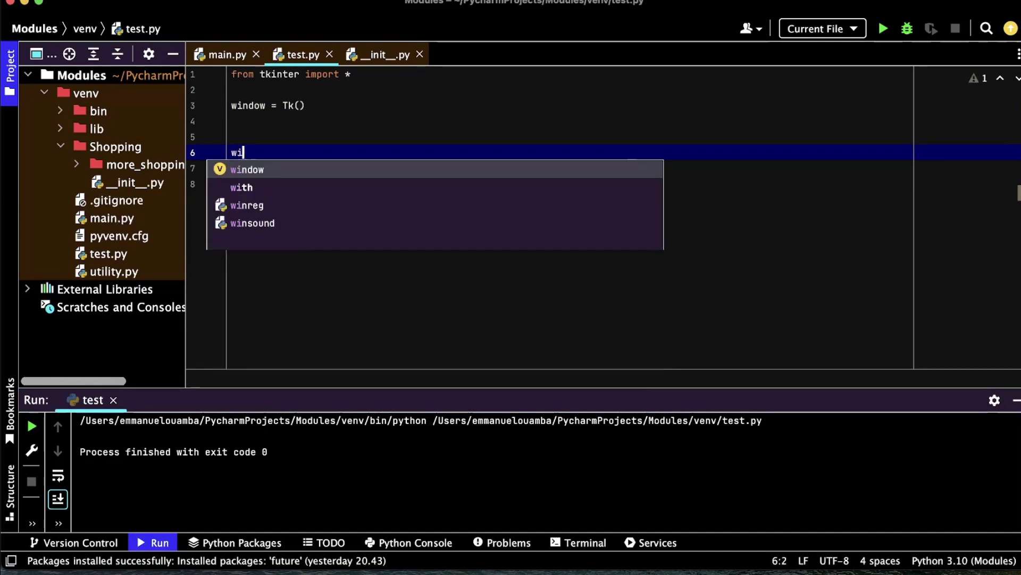
{"action": "type", "text": "ndow"}
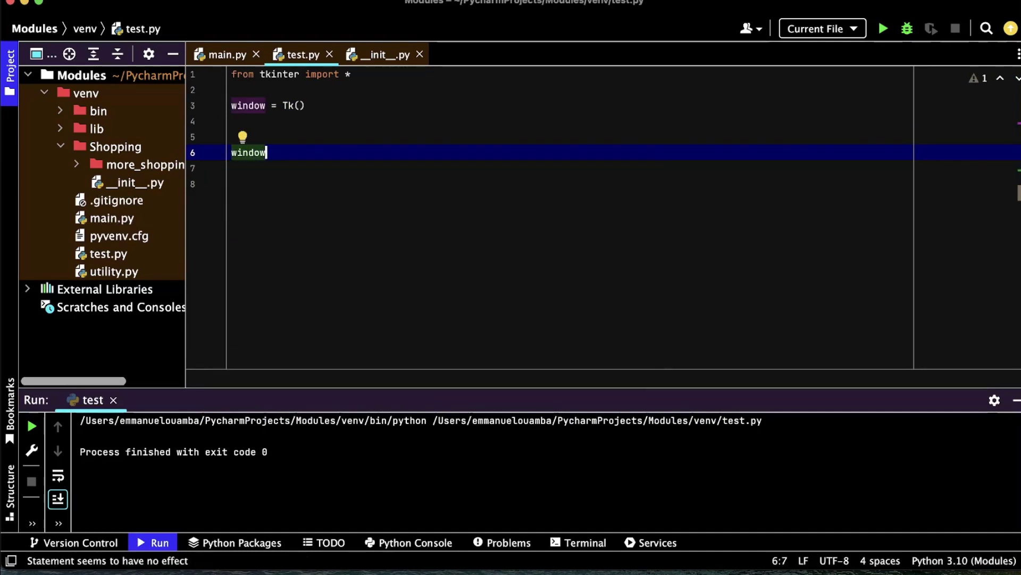
{"action": "type", "text": "."}
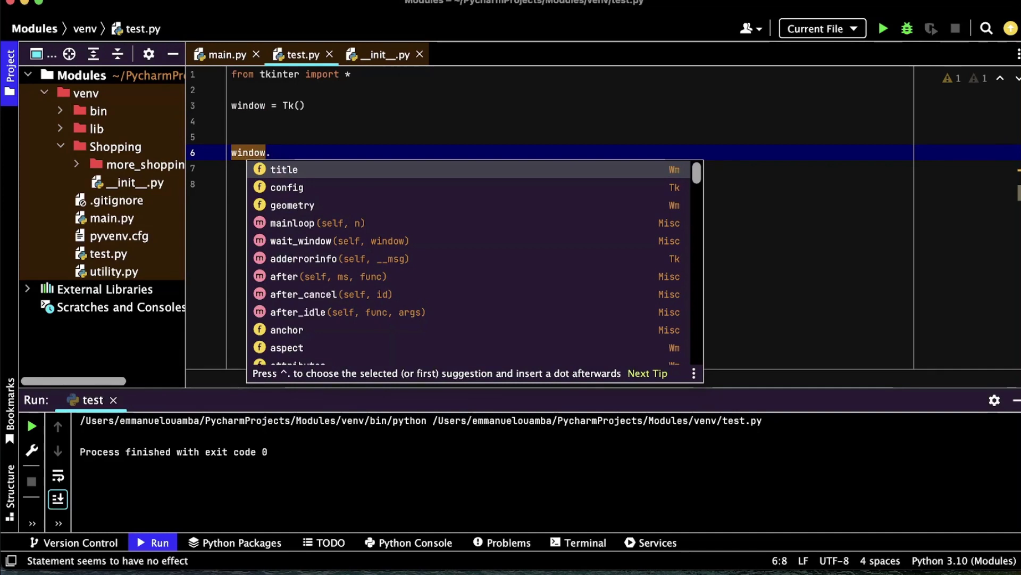
{"action": "type", "text": "ma"}
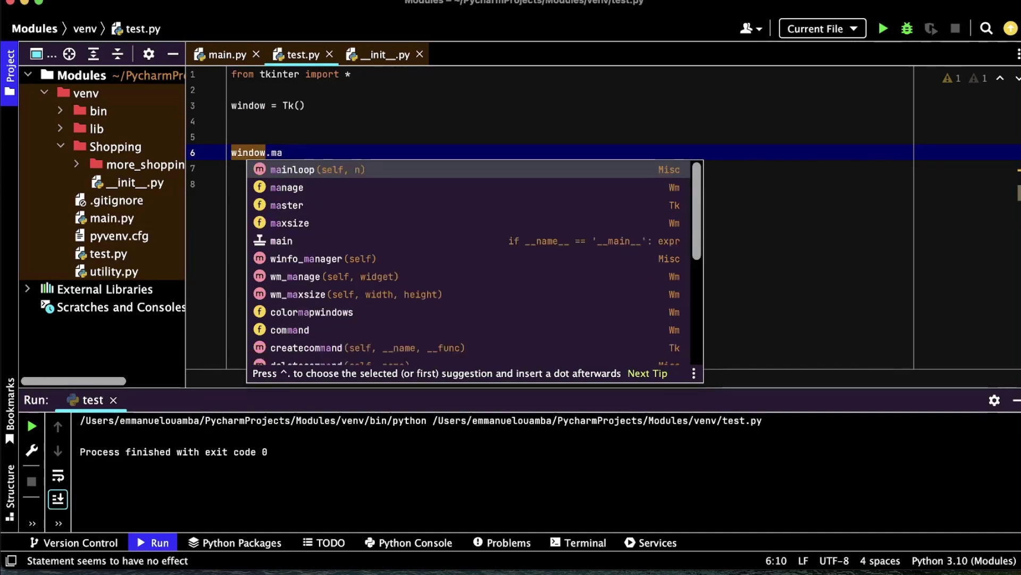
{"action": "key", "text": "Return"}
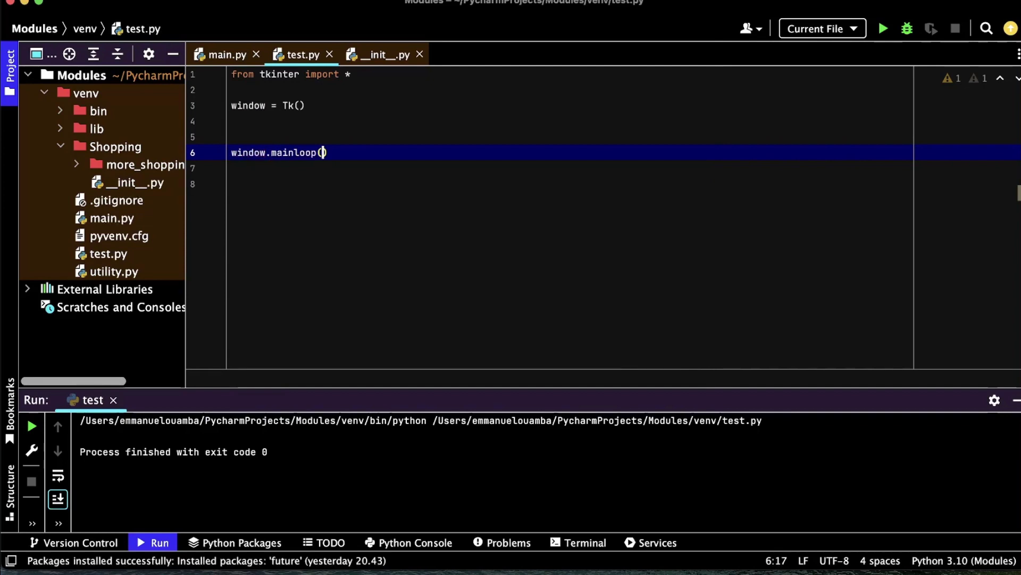
{"action": "key", "text": "Right"}
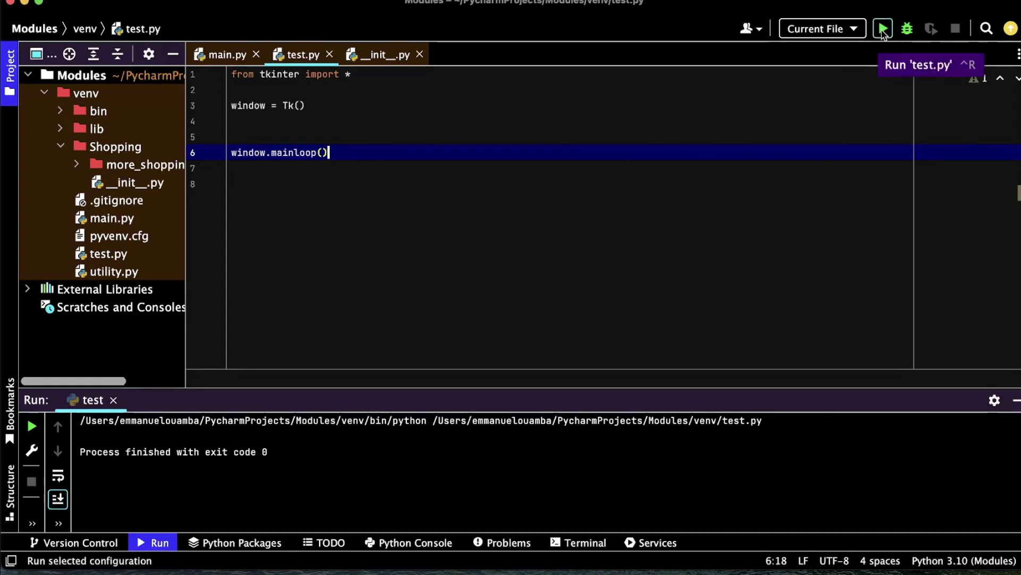
{"action": "left_click", "coordinate": [884, 30]}
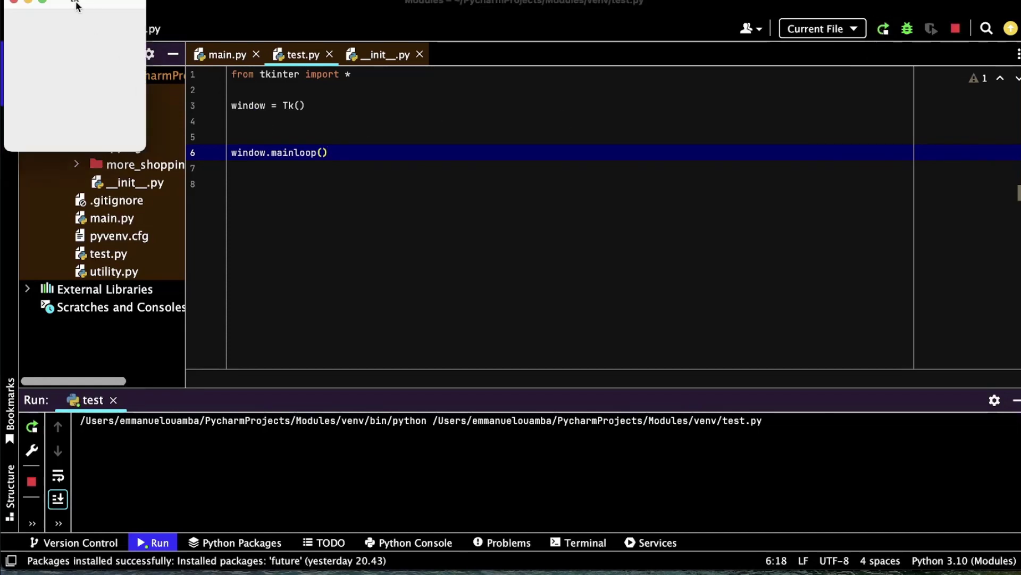
{"action": "mouse_move", "coordinate": [92, 4]}
{"action": "left_mouse_down"}
{"action": "mouse_move", "coordinate": [483, 168]}
{"action": "mouse_move", "coordinate": [690, 113]}
{"action": "left_mouse_up"}
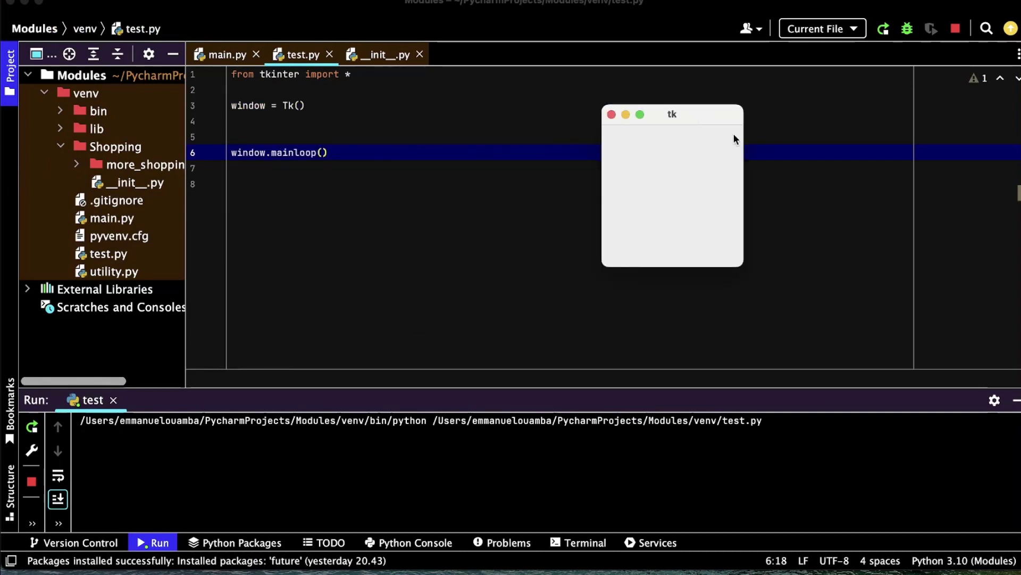
{"action": "mouse_move", "coordinate": [743, 134]}
{"action": "left_mouse_down"}
{"action": "mouse_move", "coordinate": [793, 151]}
{"action": "mouse_move", "coordinate": [729, 152]}
{"action": "mouse_move", "coordinate": [812, 131]}
{"action": "left_mouse_up"}
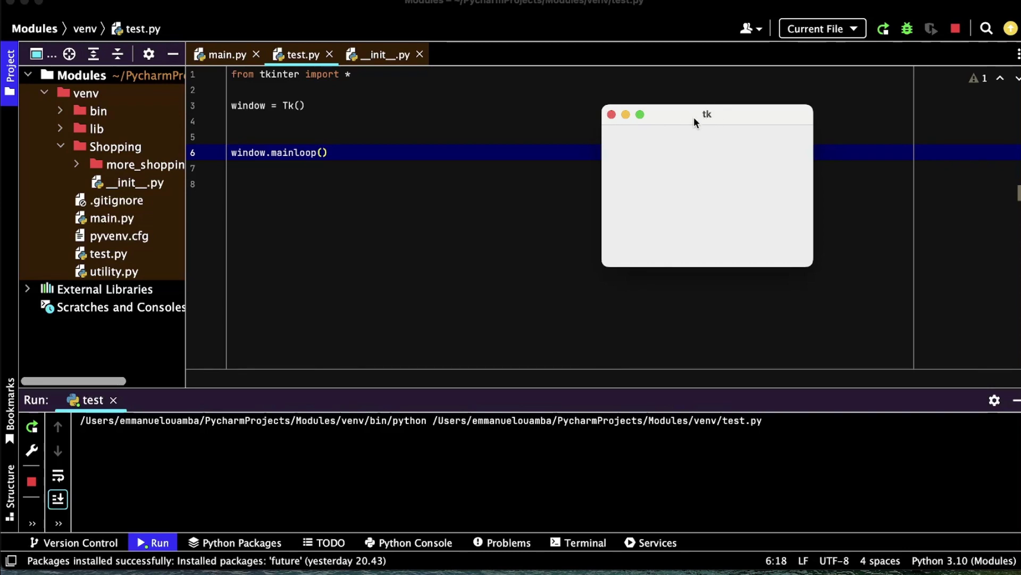
{"action": "left_click", "coordinate": [611, 115]}
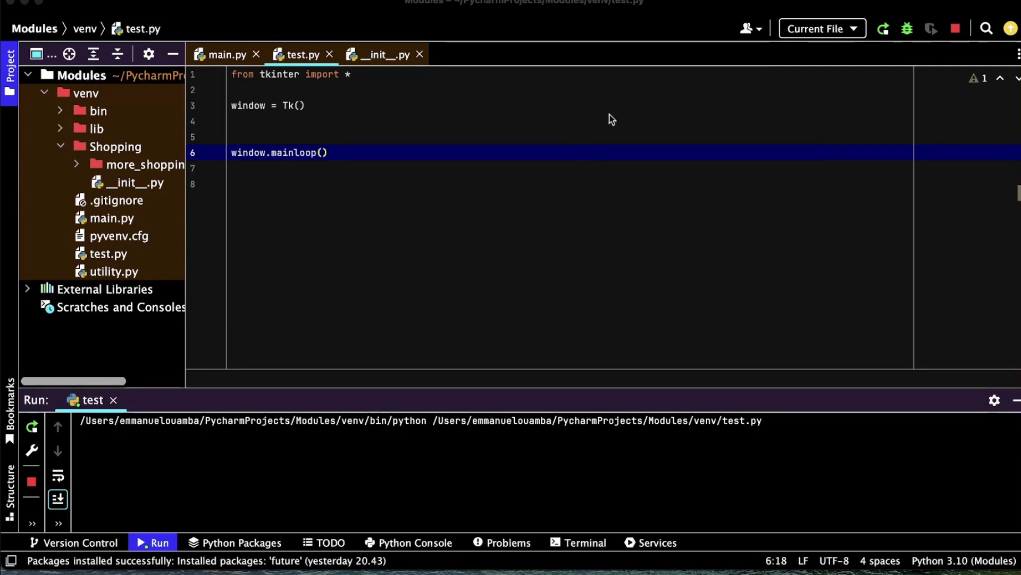
- Add window.title("Python GUI Window") below window = Tk()
{"action": "left_click", "coordinate": [349, 107]}
{"action": "key", "text": "Return"}
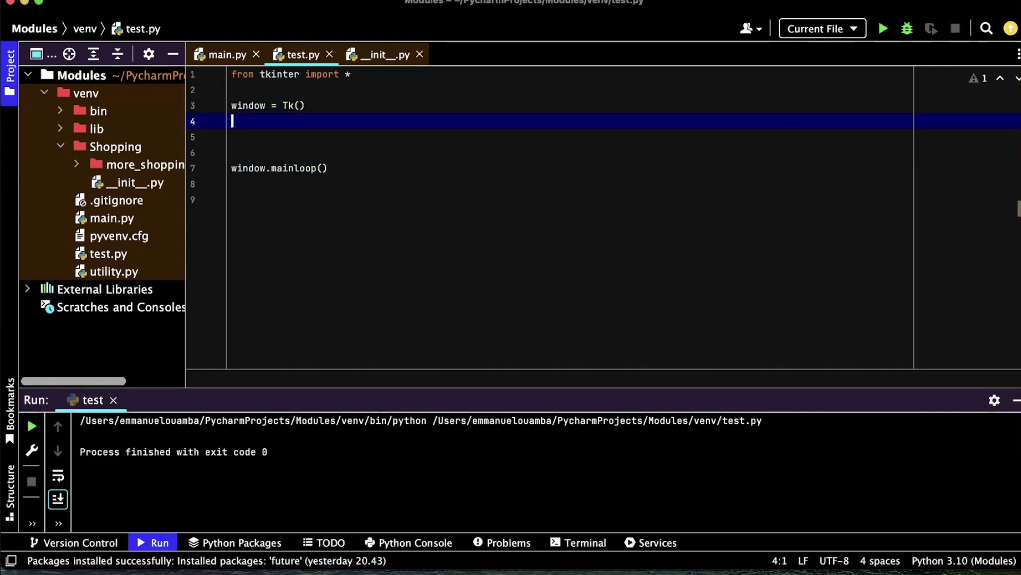
{"action": "key", "text": "Return"}
{"action": "type", "text": "wi"}
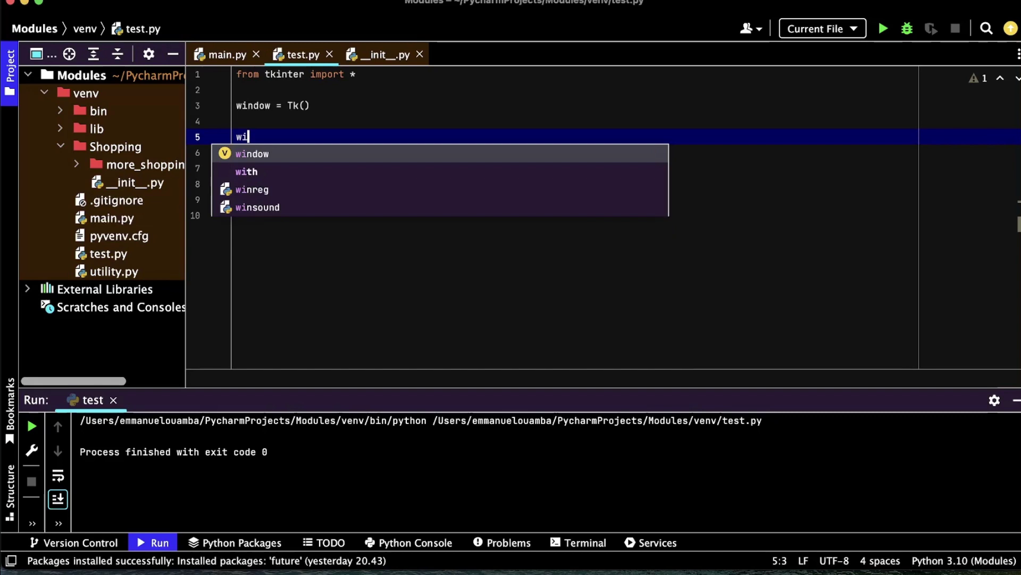
{"action": "type", "text": "nd"}
{"action": "key", "text": "Escape"}
{"action": "type", "text": "ow."}
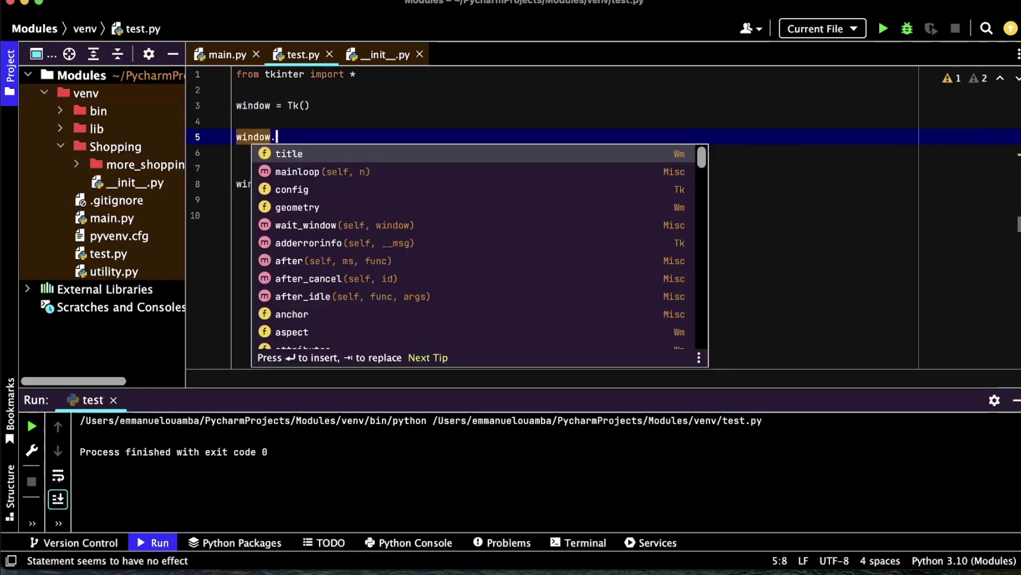
{"action": "type", "text": "t"}
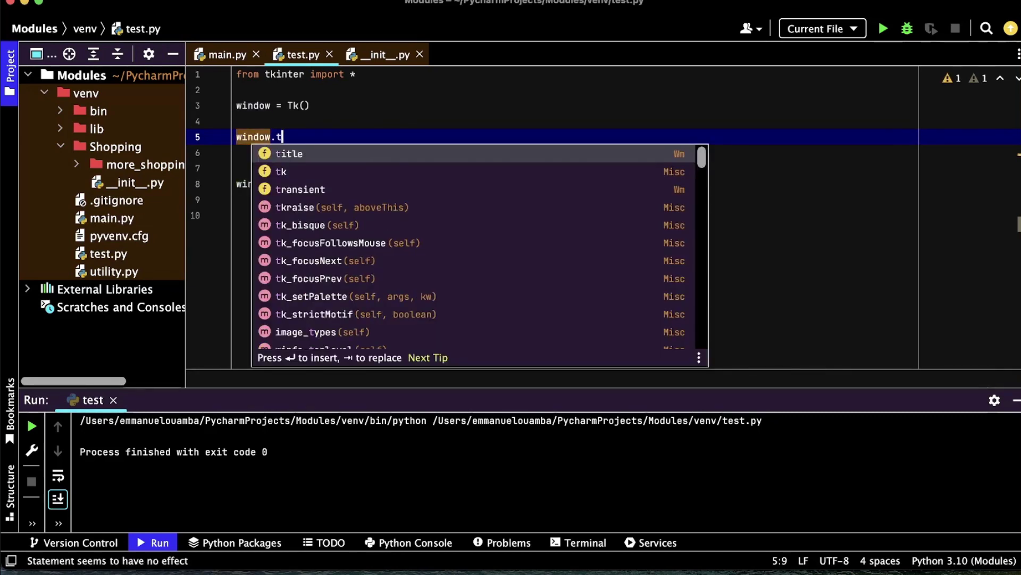
{"action": "key", "text": "Return"}
{"action": "type", "text": "("}
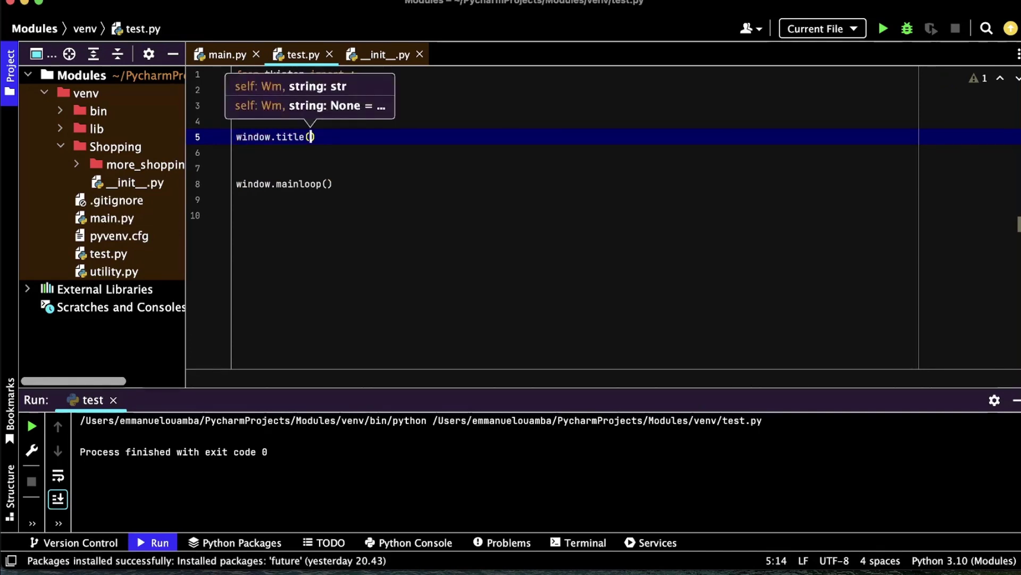
{"action": "type", "text": "\"P"}
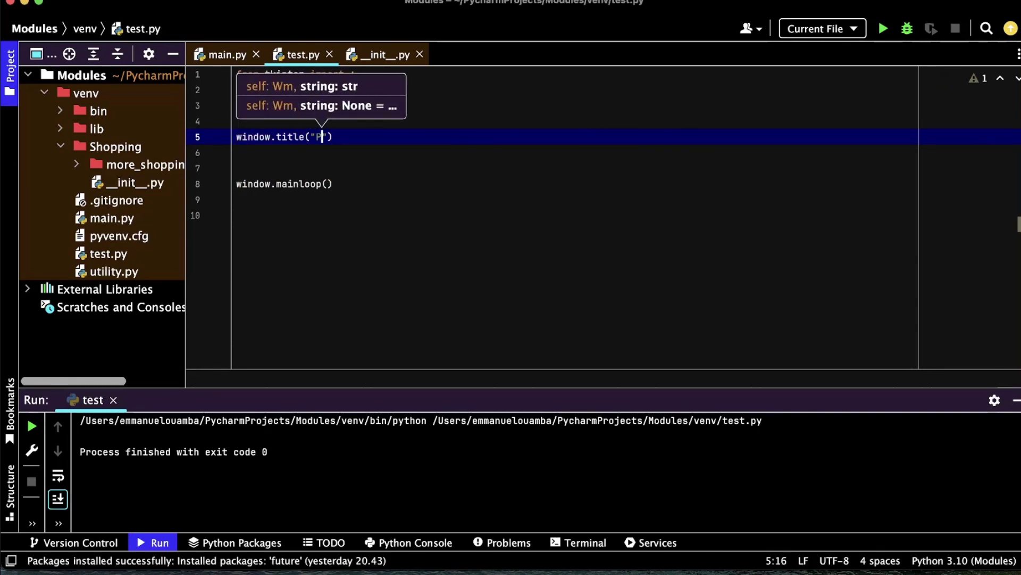
{"action": "type", "text": "y"}
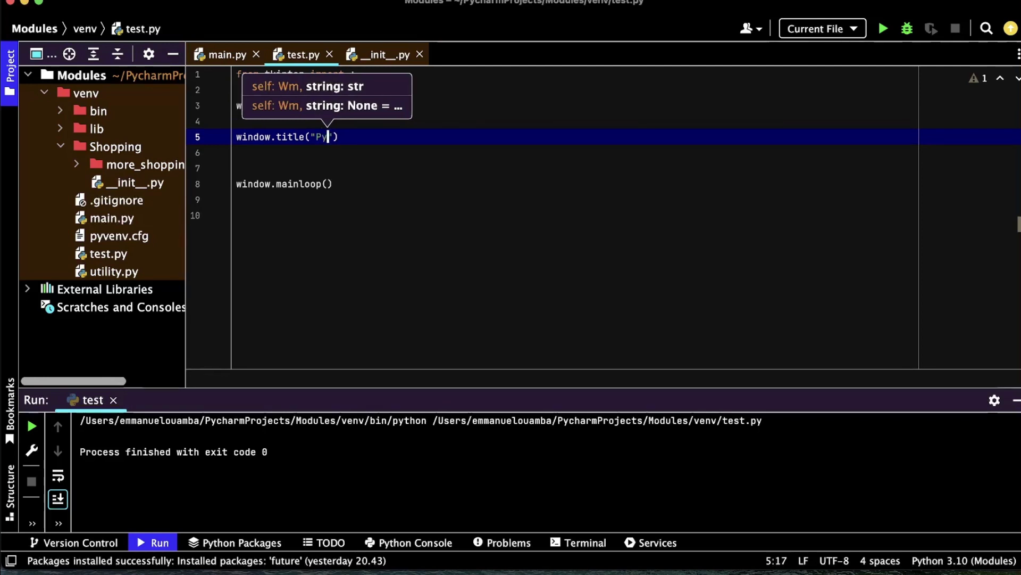
{"action": "type", "text": "thon G"}
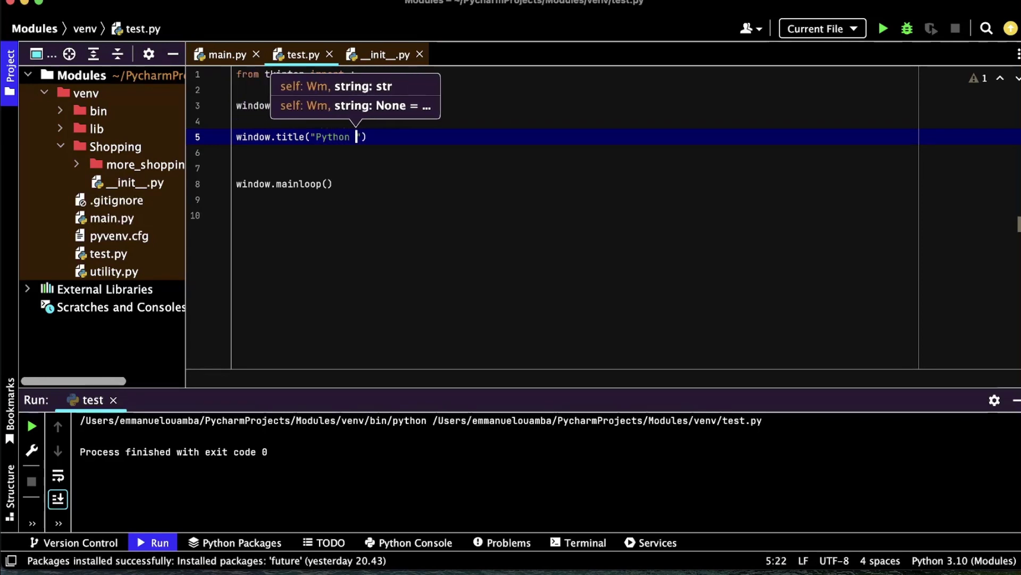
{"action": "type", "text": "UI  "}
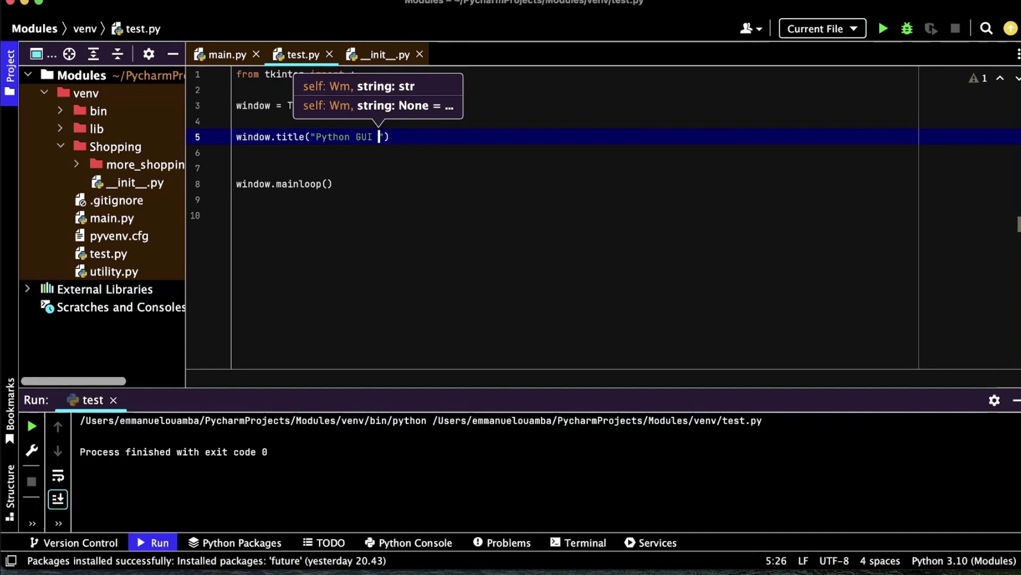
{"action": "type", "text": "Wind"}
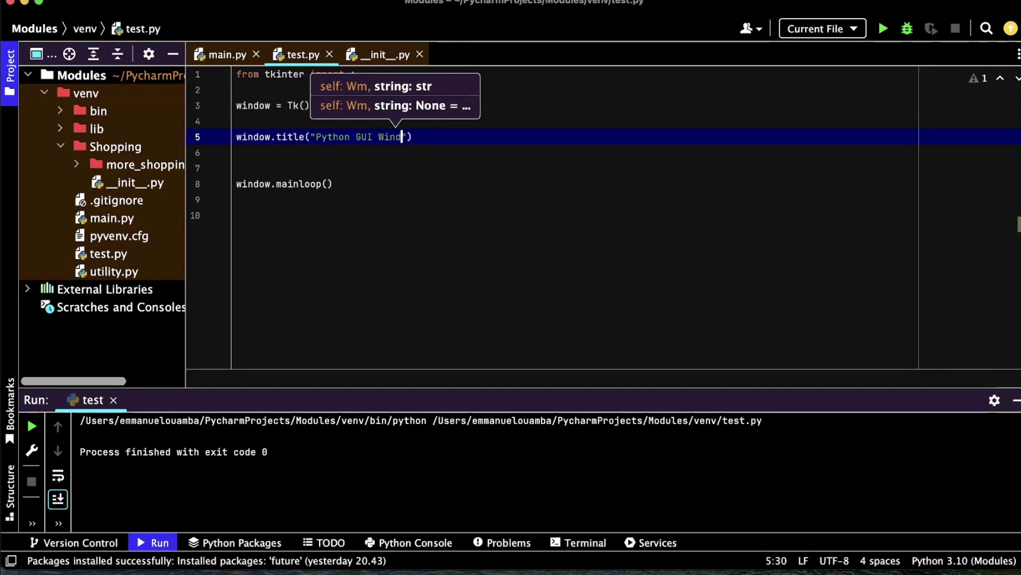
{"action": "type", "text": "ow"}
{"action": "key", "text": "Right"}
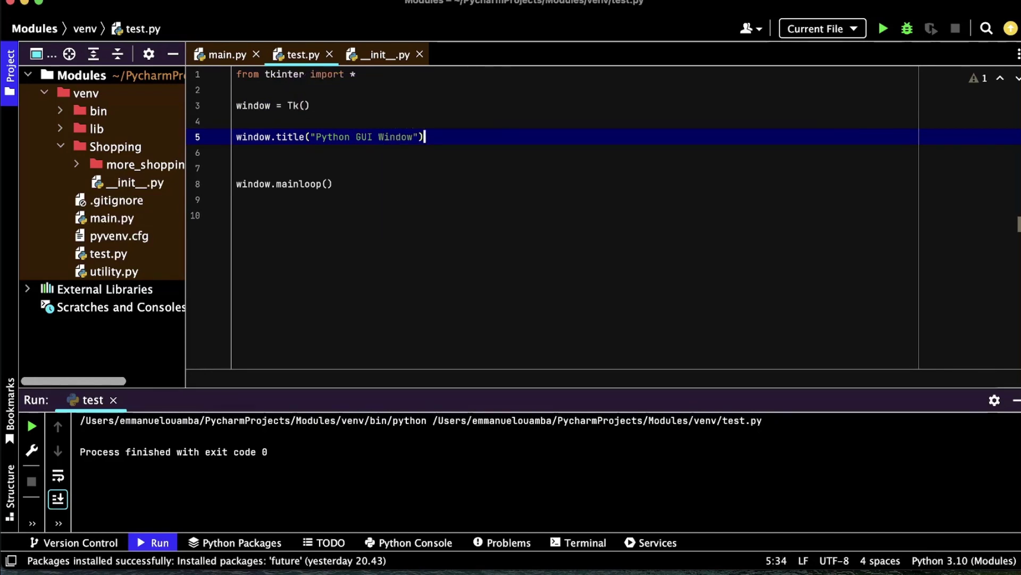
{"action": "key", "text": "Return"}
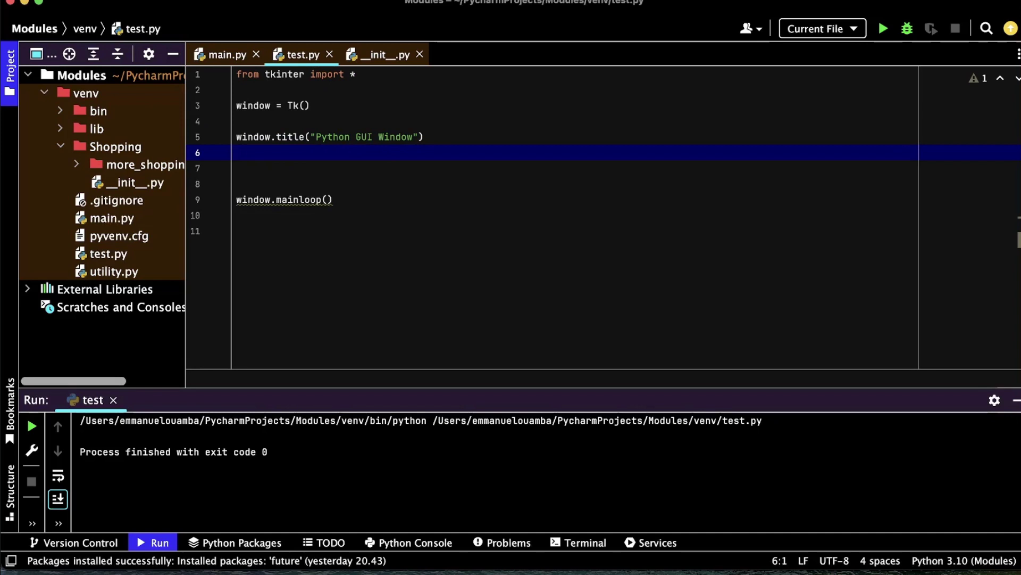
{"action": "type", "text": "windo"}
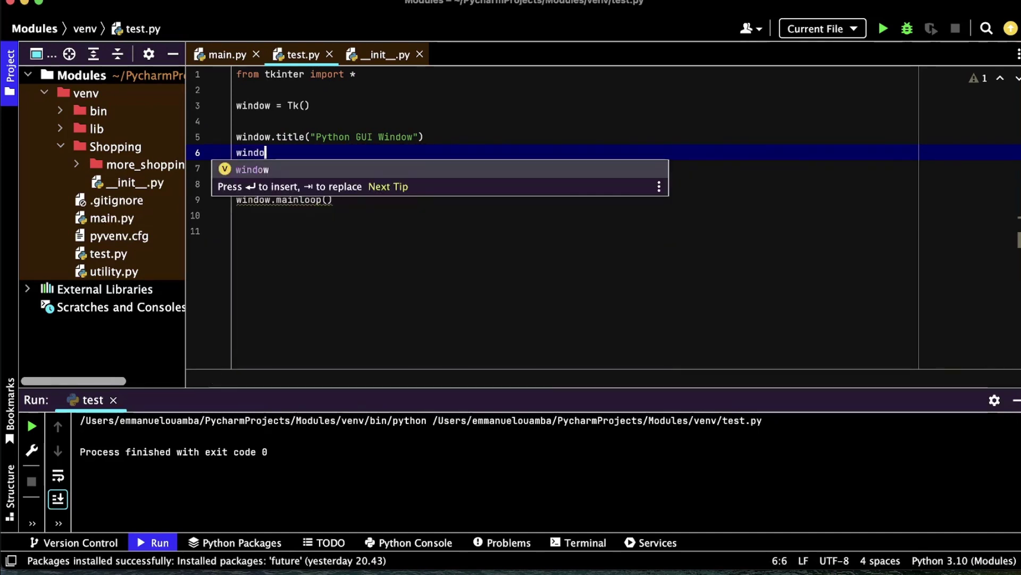
{"action": "type", "text": "w"}
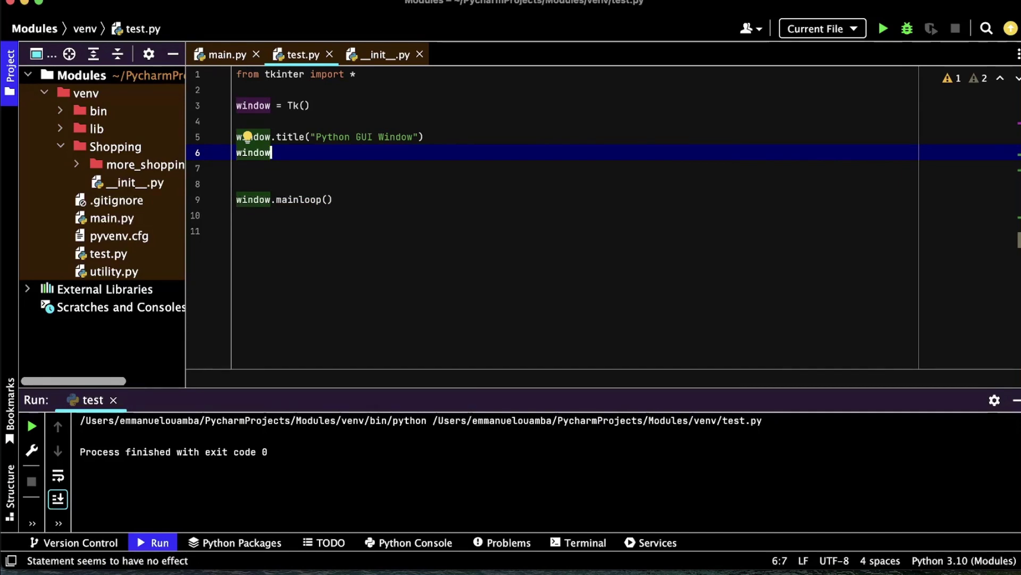
{"action": "type", "text": ".geo"}
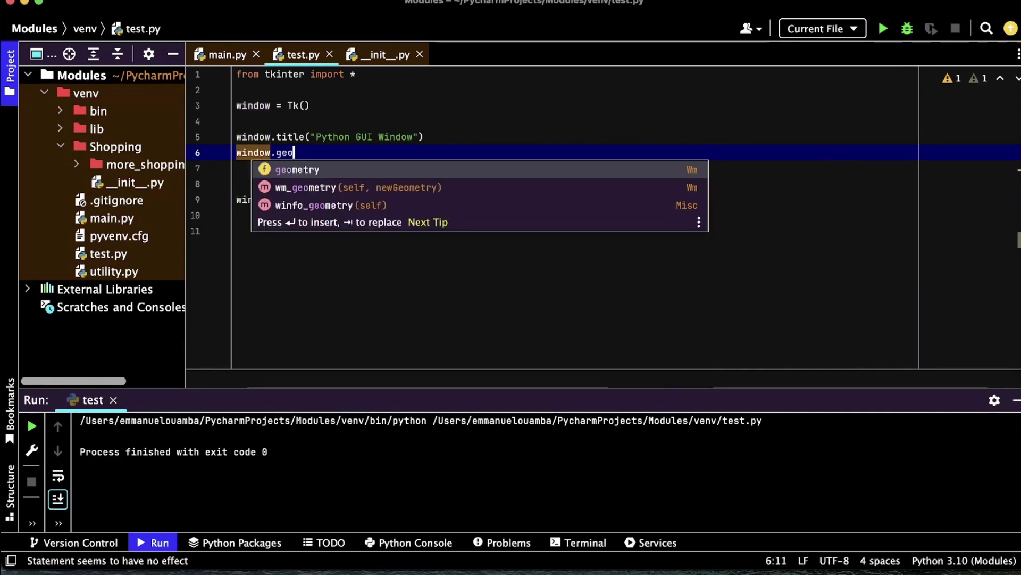
- Size the window with window.geometry("700x700") and start a new line below
{"action": "key", "text": "Return"}
{"action": "type", "text": "("}
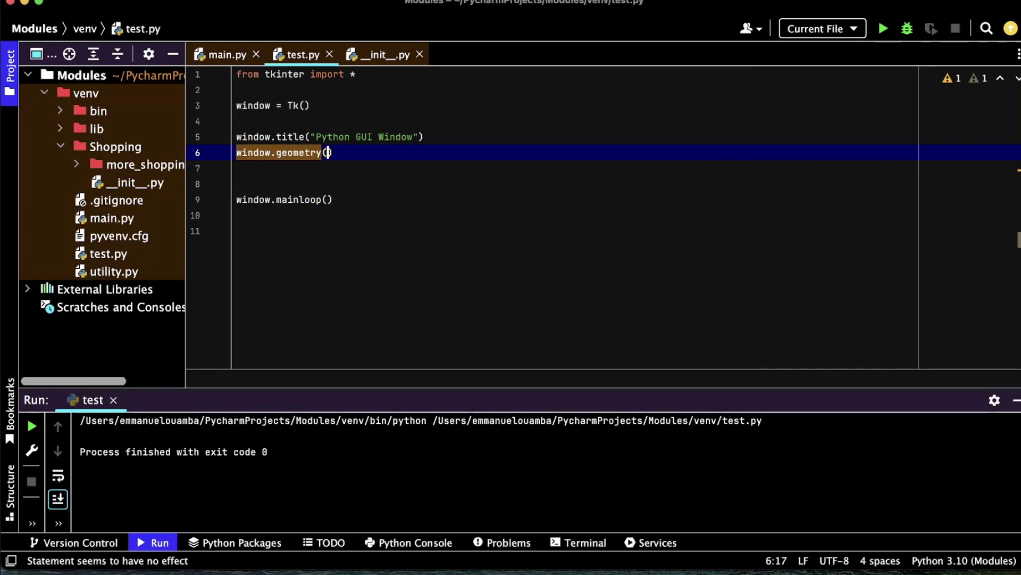
{"action": "type", "text": "\""}
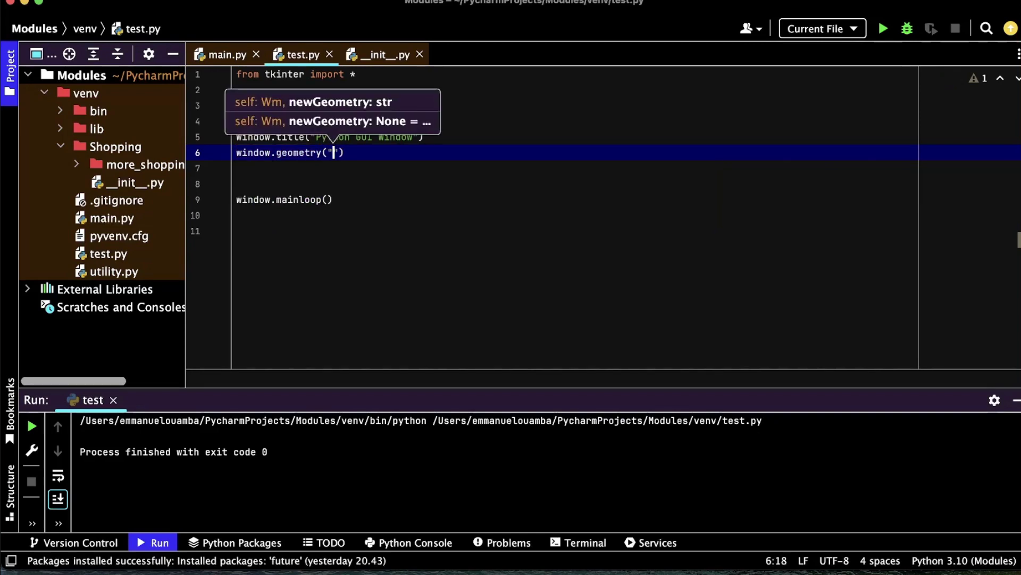
{"action": "type", "text": "5"}
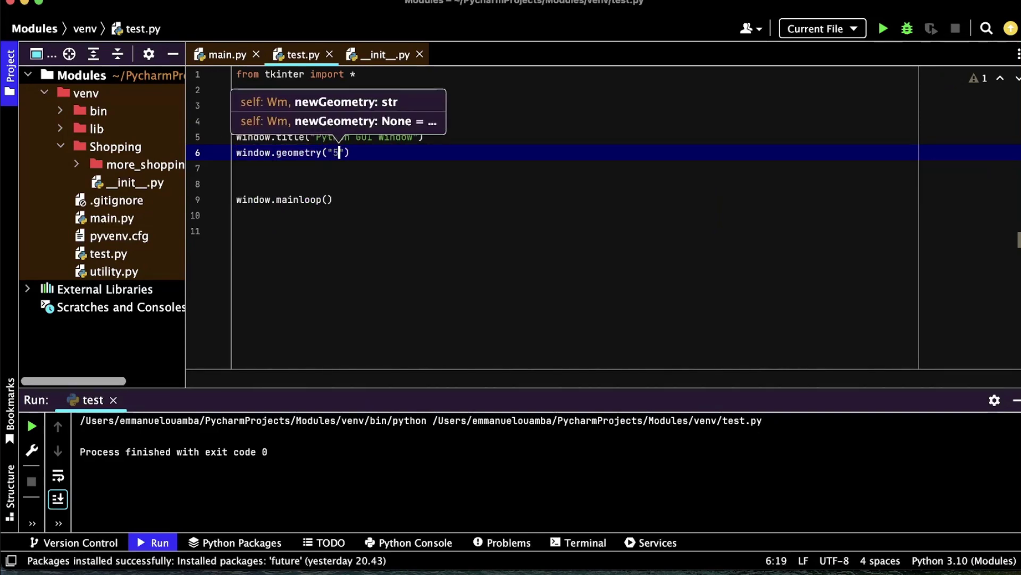
{"action": "key", "text": "BackSpace"}
{"action": "type", "text": "7"}
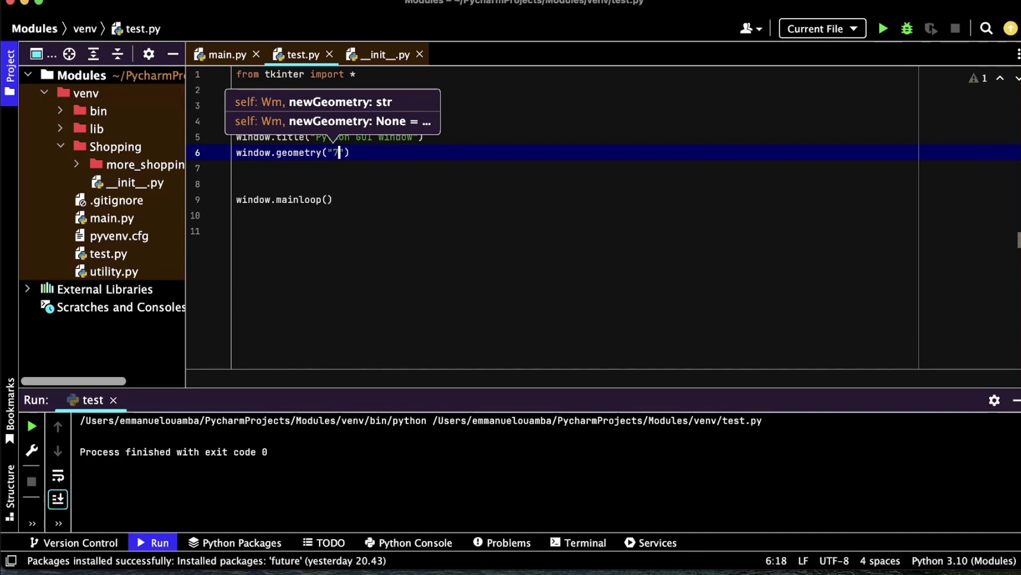
{"action": "type", "text": "00"}
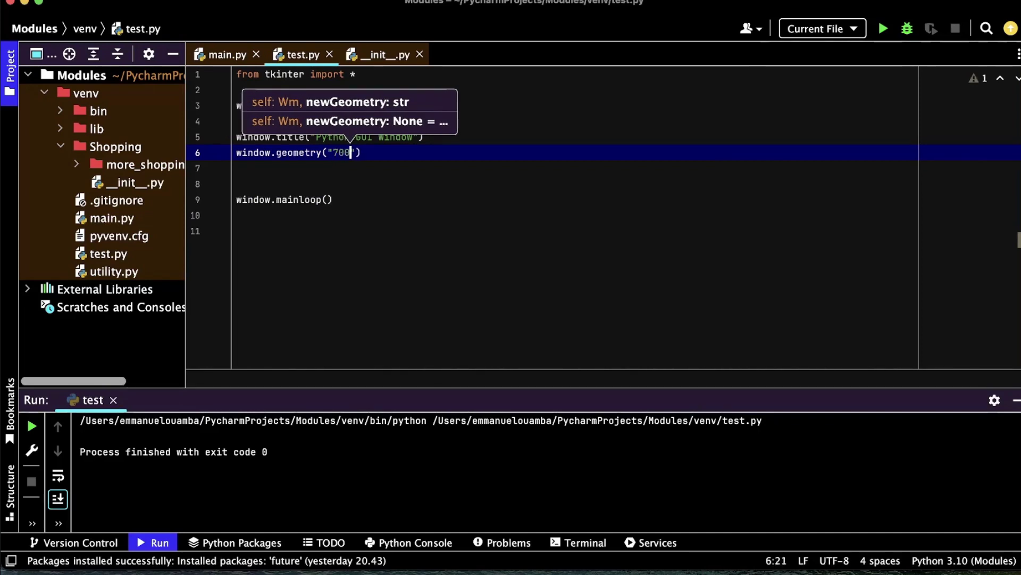
{"action": "type", "text": "x"}
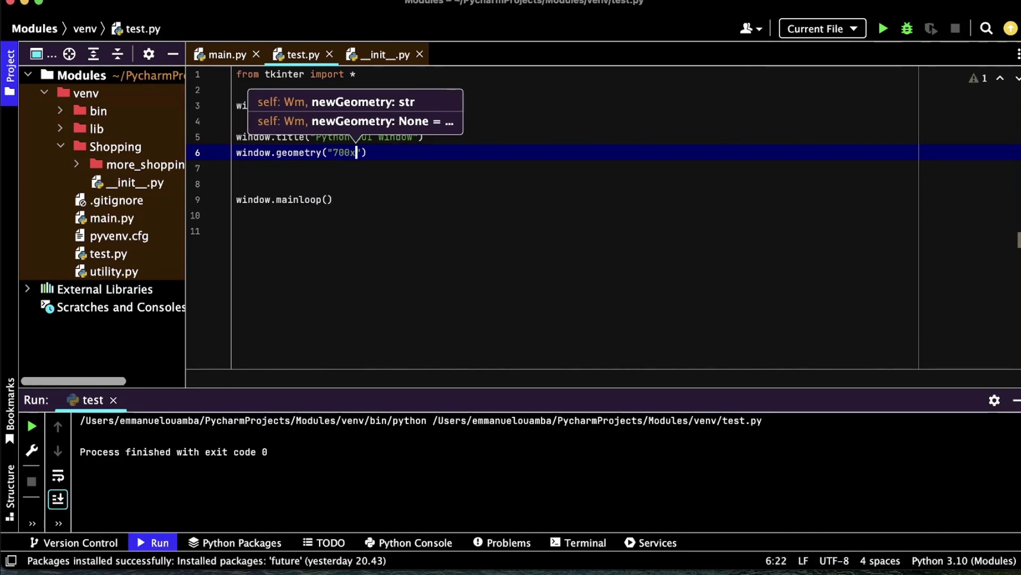
{"action": "type", "text": "700"}
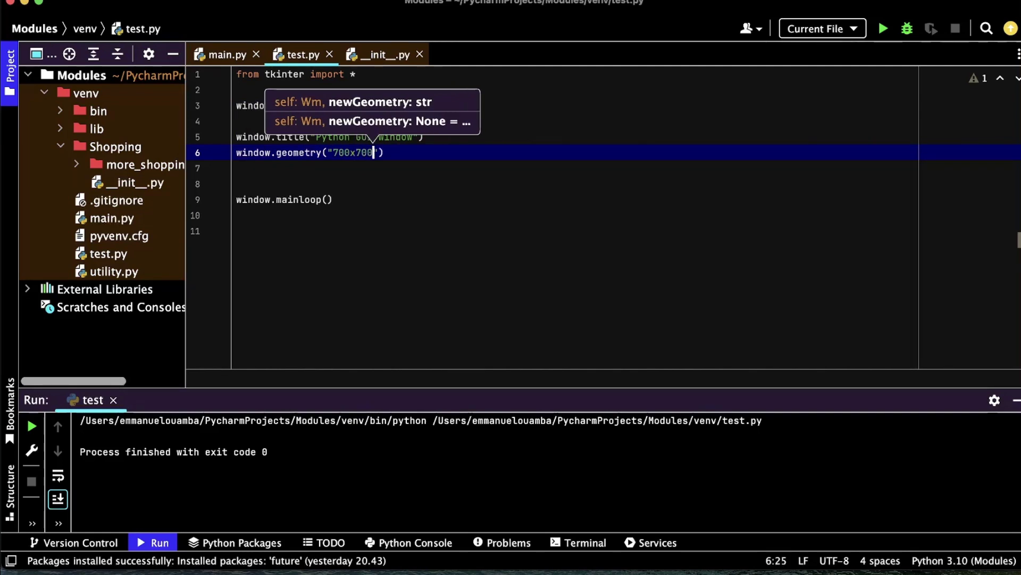
{"action": "key", "text": "Right"}
{"action": "key", "text": "Right"}
{"action": "key", "text": "Return"}
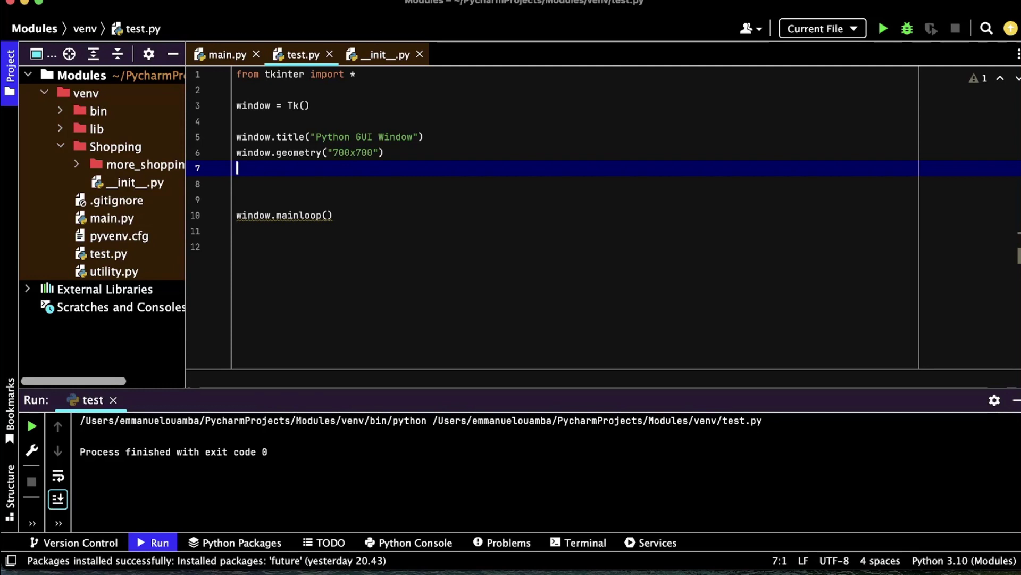
{"action": "type", "text": "windo"}
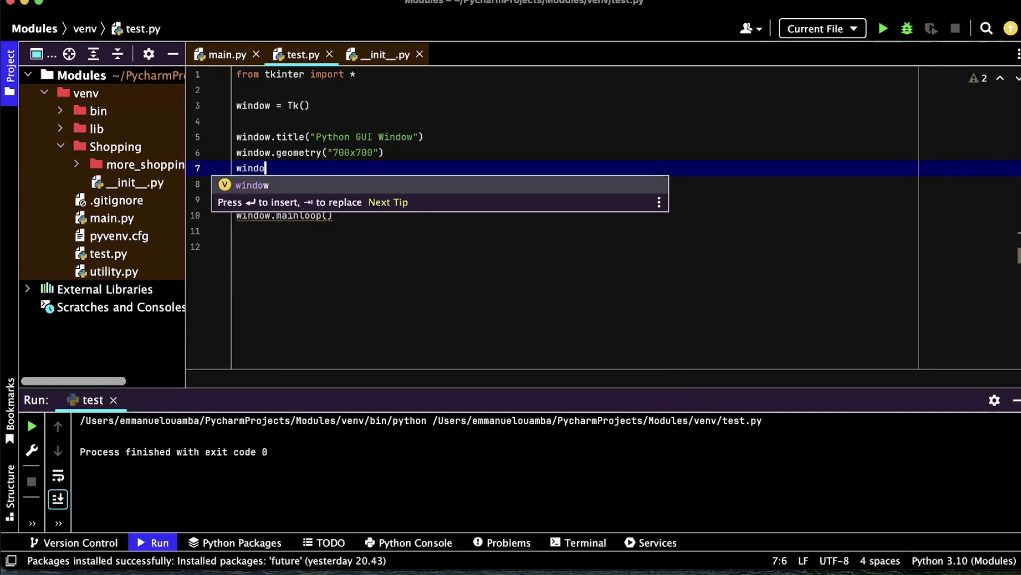
{"action": "type", "text": "w."}
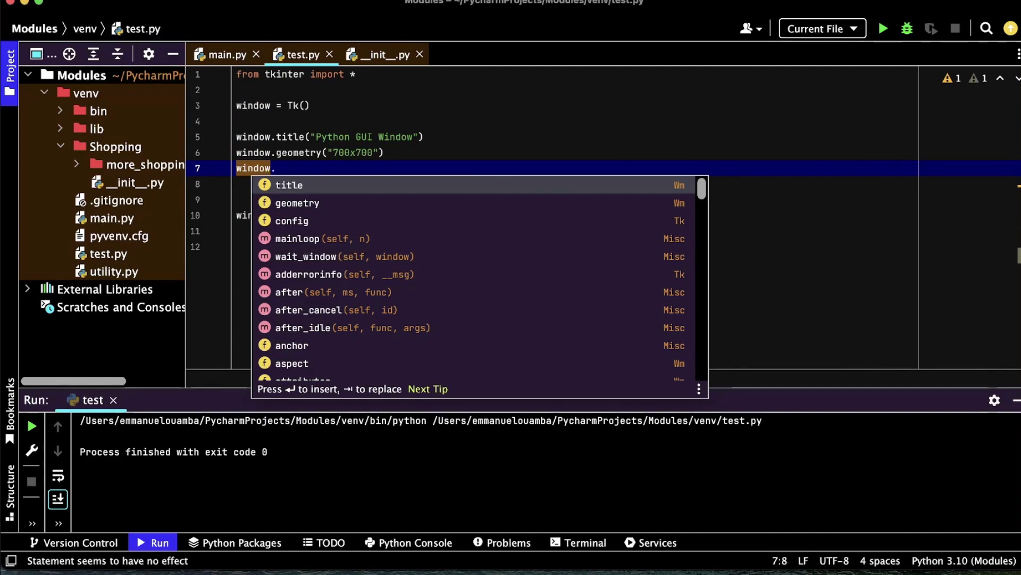
{"action": "type", "text": "con"}
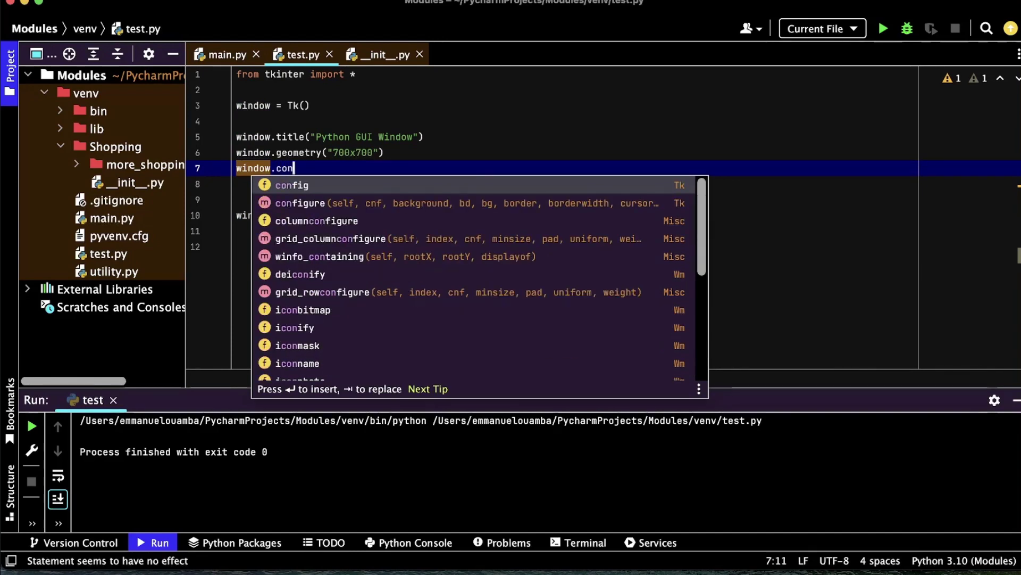
- Add a window.config(background="") line using autocompletion
{"action": "key", "text": "Return"}
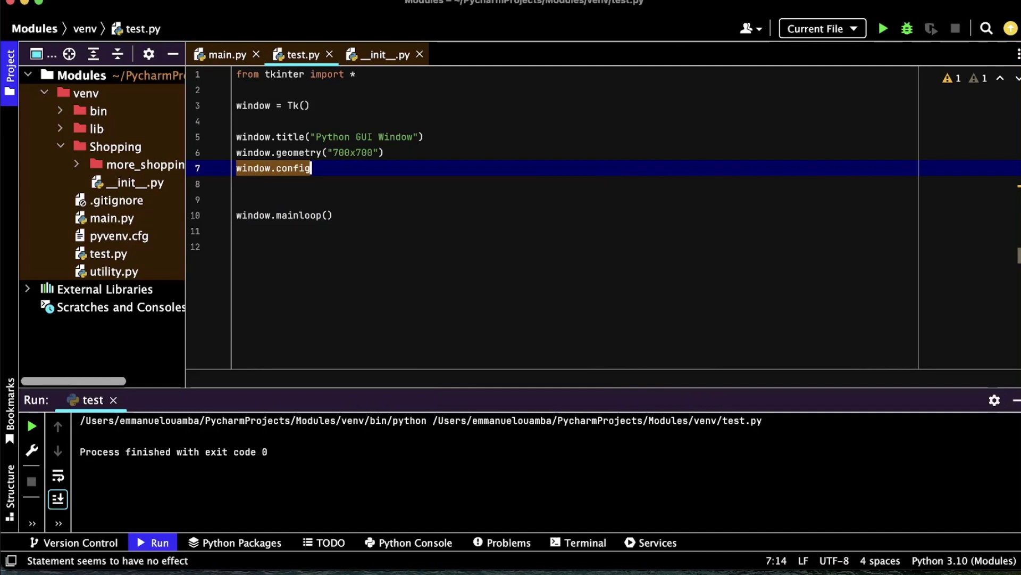
{"action": "type", "text": "("}
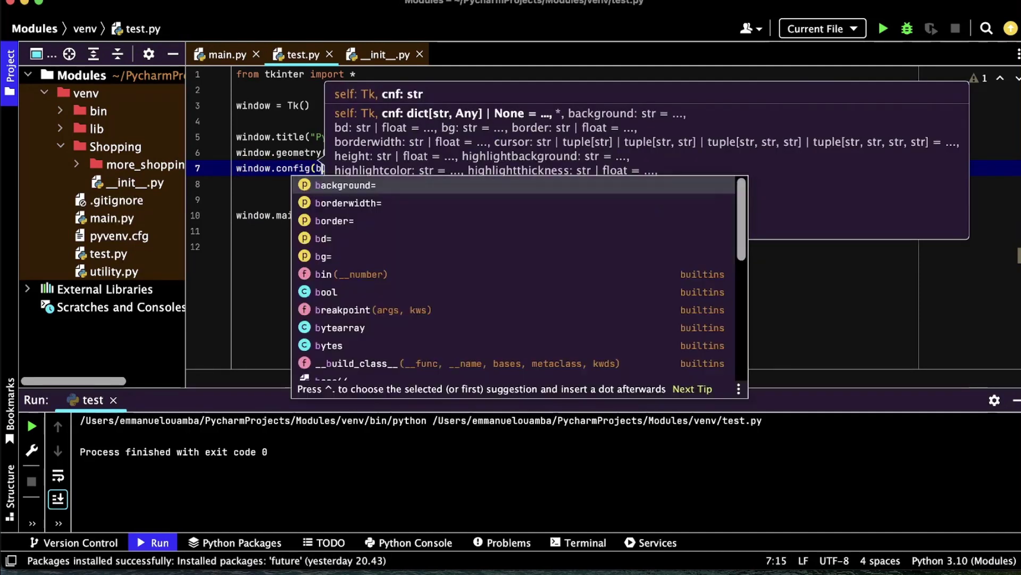
{"action": "type", "text": "ba"}
{"action": "key", "text": "Return"}
{"action": "type", "text": "\""}
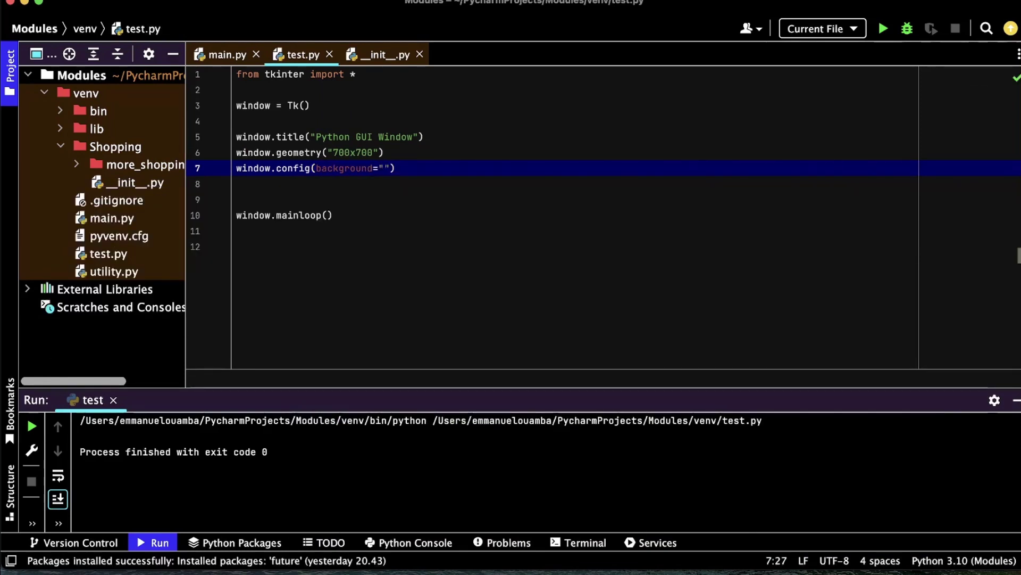
{"action": "type", "text": "yellow"}
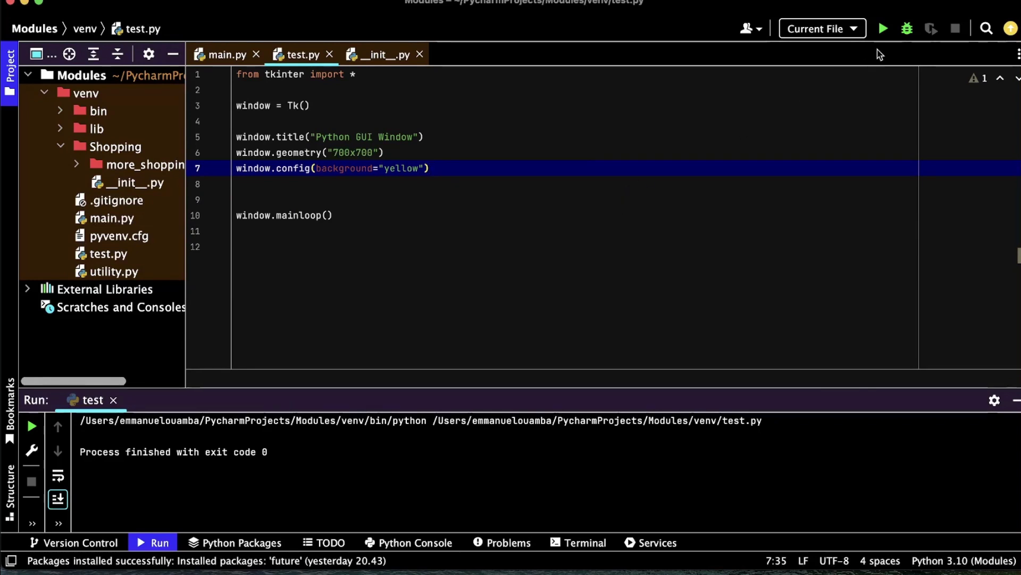
- Run test.py, move the yellow window aside, and return to the editor
{"action": "left_click", "coordinate": [884, 32]}
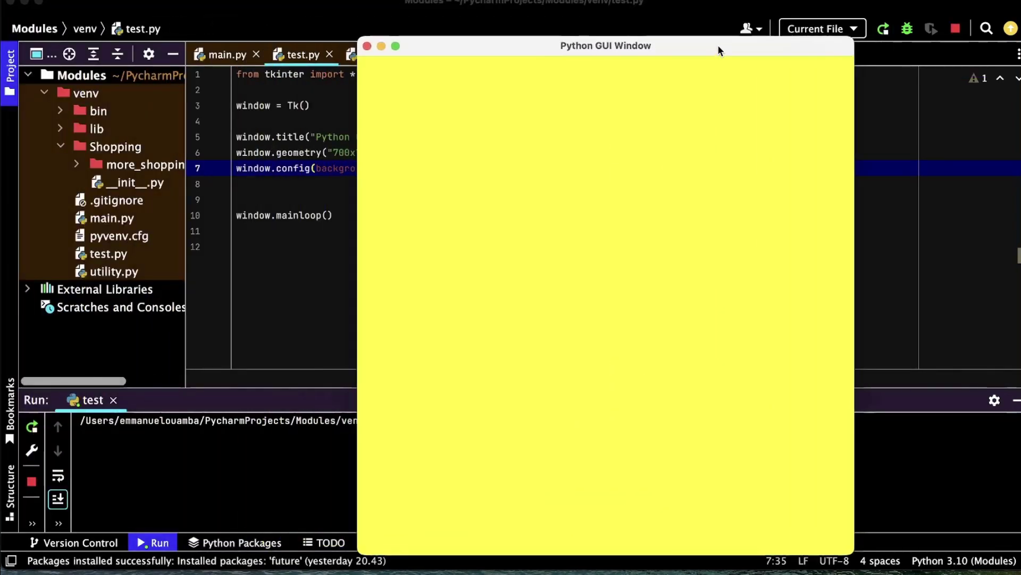
{"action": "mouse_move", "coordinate": [365, 4]}
{"action": "left_mouse_down"}
{"action": "mouse_move", "coordinate": [827, 32]}
{"action": "mouse_move", "coordinate": [874, 17]}
{"action": "left_mouse_up"}
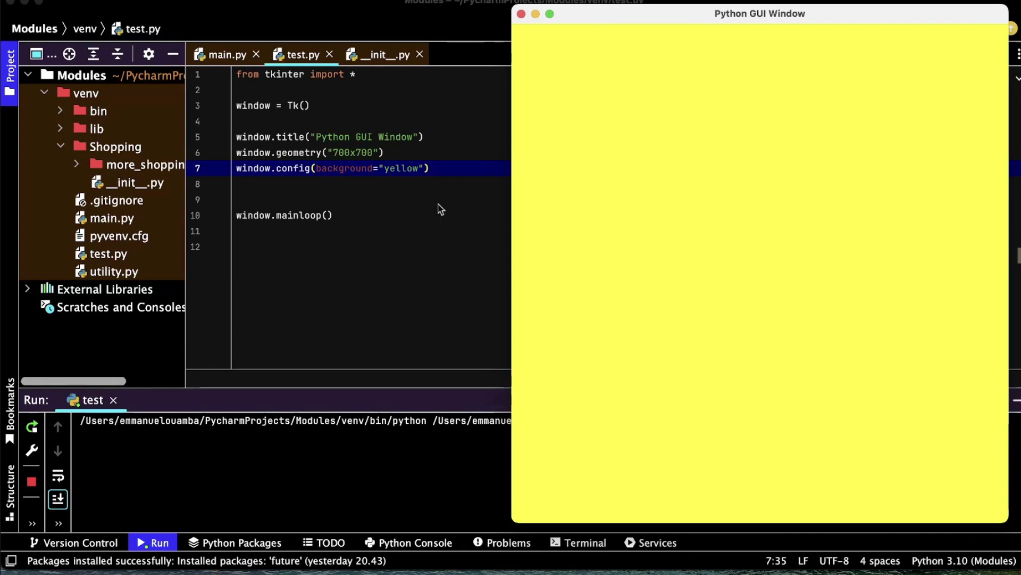
{"action": "left_click", "coordinate": [421, 168]}
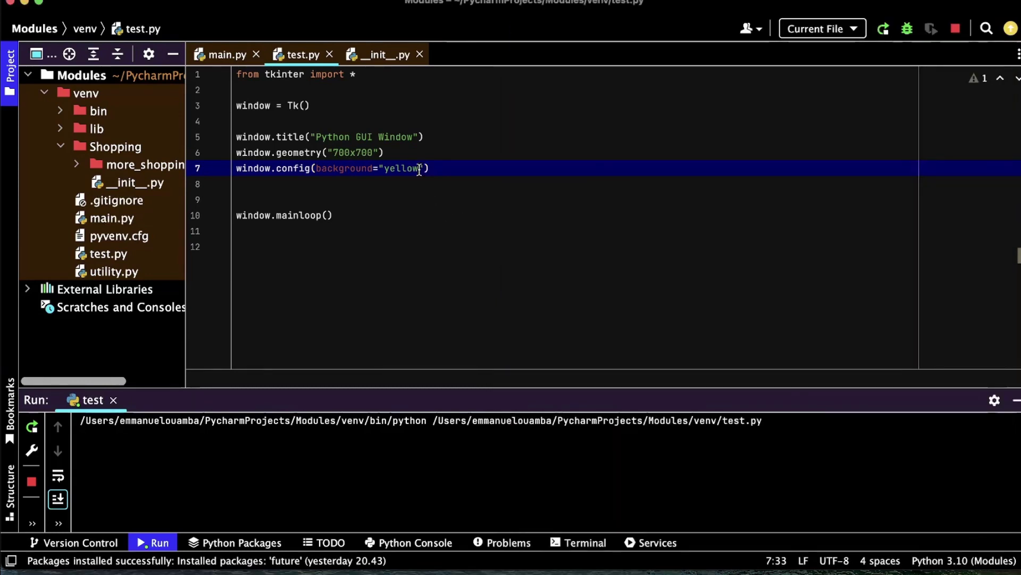
- Change the background to "brown", rerun, and move the brown window aside
{"action": "left_click", "coordinate": [956, 29]}
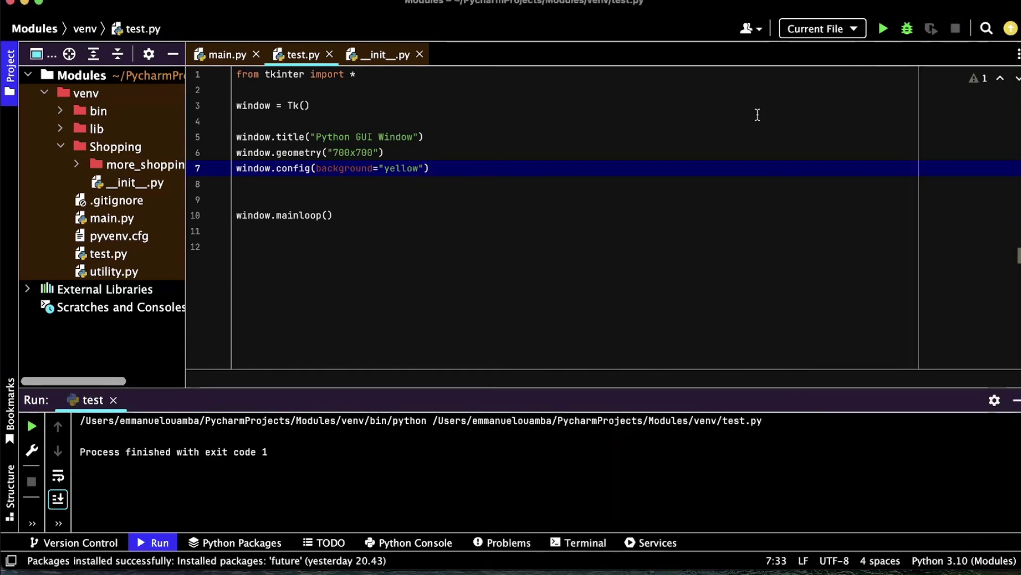
{"action": "key", "text": "BackSpace"}
{"action": "key", "text": "BackSpace"}
{"action": "key", "text": "BackSpace"}
{"action": "key", "text": "BackSpace"}
{"action": "key", "text": "BackSpace"}
{"action": "type", "text": "rown"}
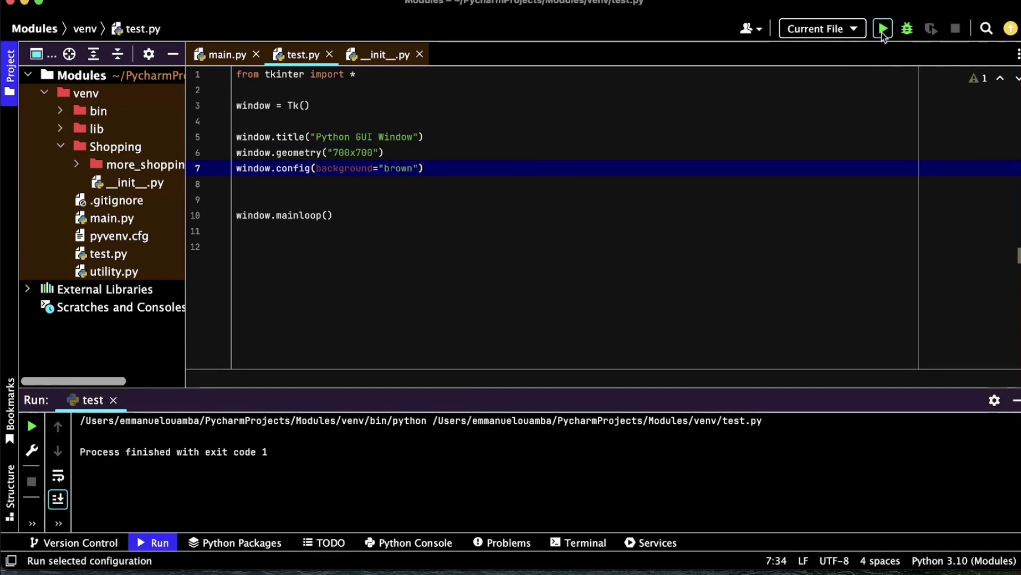
{"action": "left_click", "coordinate": [883, 30]}
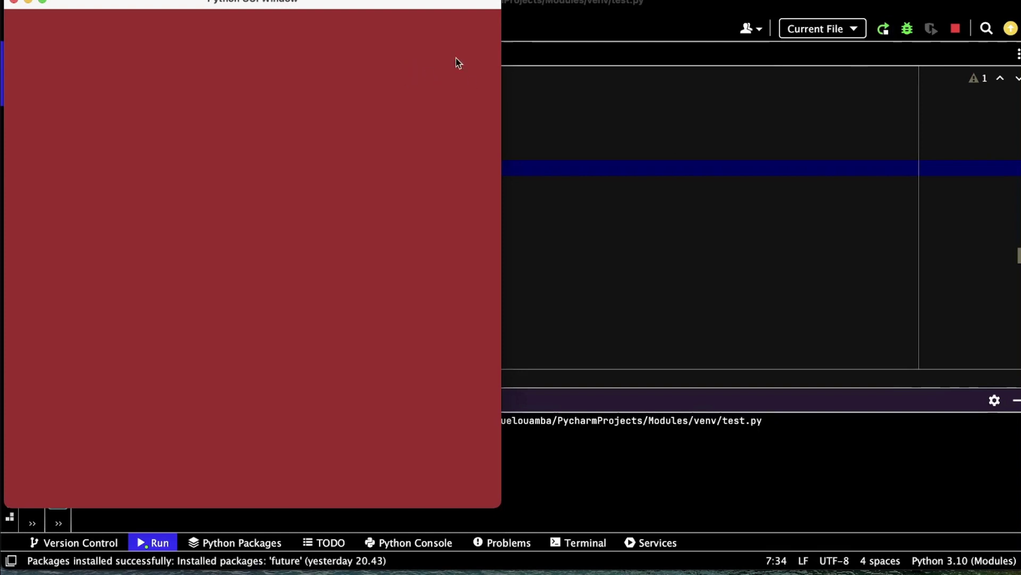
{"action": "mouse_move", "coordinate": [404, 3]}
{"action": "left_mouse_down"}
{"action": "mouse_move", "coordinate": [717, 44]}
{"action": "mouse_move", "coordinate": [881, 15]}
{"action": "left_mouse_up"}
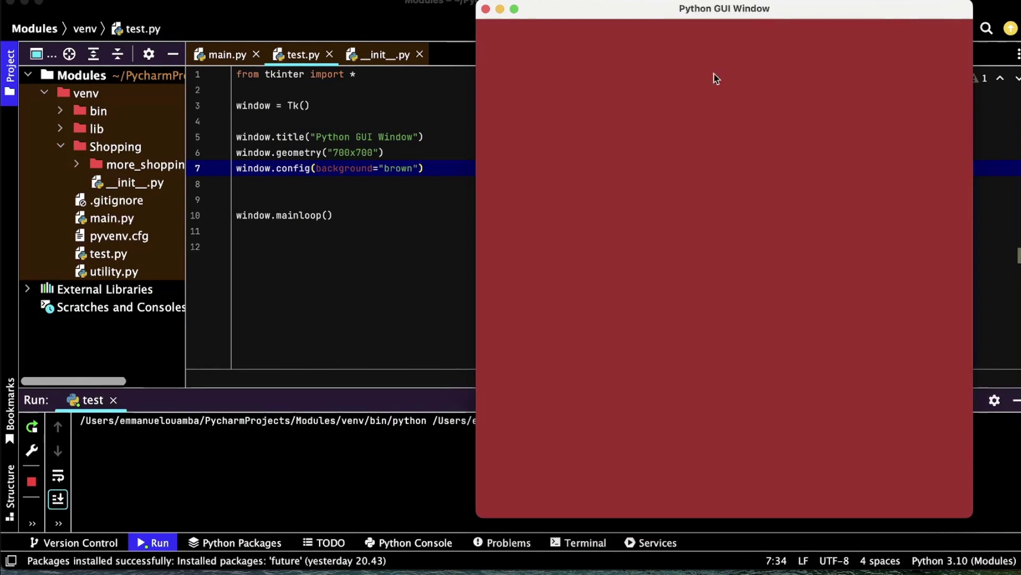
- Set the background to "green", restart the script, and move the green window right
{"action": "left_click", "coordinate": [415, 174]}
{"action": "key", "text": "BackSpace"}
{"action": "key", "text": "BackSpace"}
{"action": "key", "text": "BackSpace"}
{"action": "key", "text": "BackSpace"}
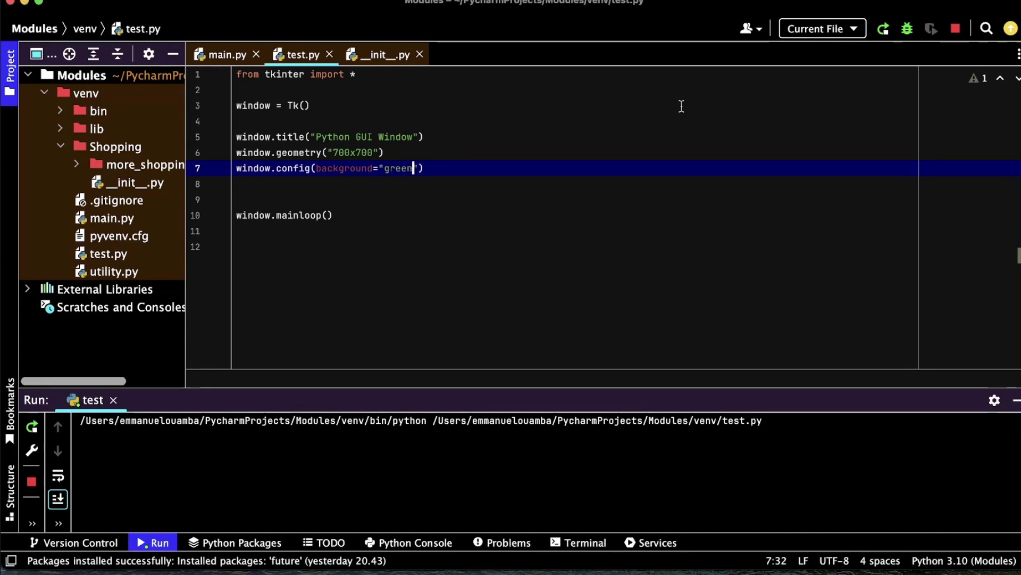
{"action": "left_click", "coordinate": [951, 35]}
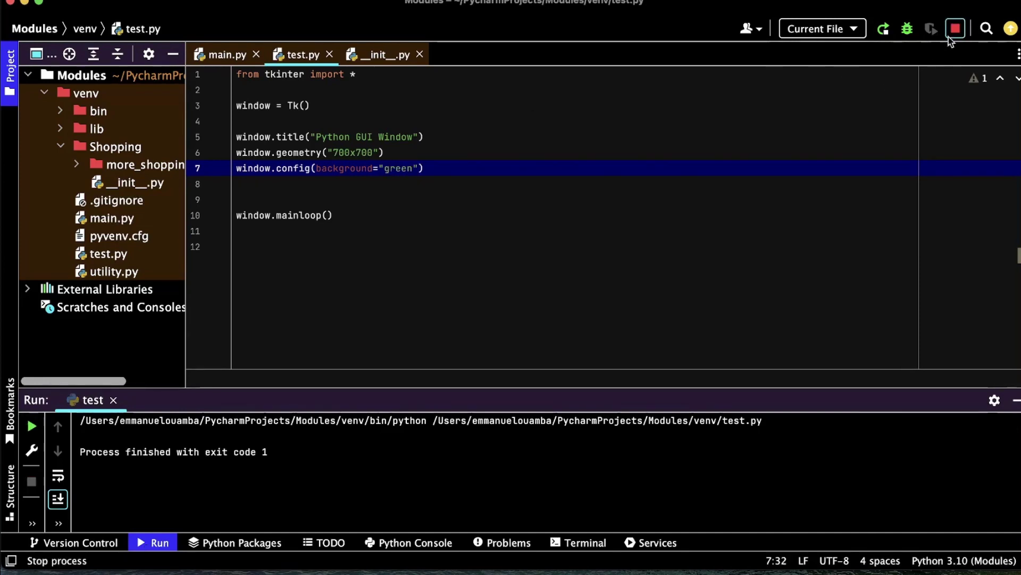
{"action": "left_click", "coordinate": [884, 32]}
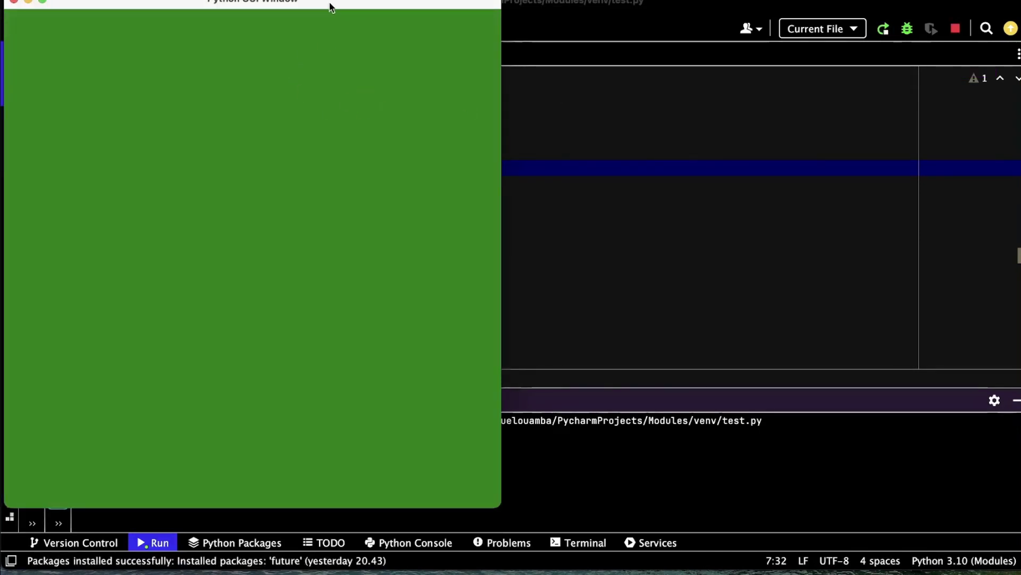
{"action": "mouse_move", "coordinate": [332, 6]}
{"action": "left_mouse_down"}
{"action": "mouse_move", "coordinate": [802, 52]}
{"action": "mouse_move", "coordinate": [798, 34]}
{"action": "left_mouse_up"}
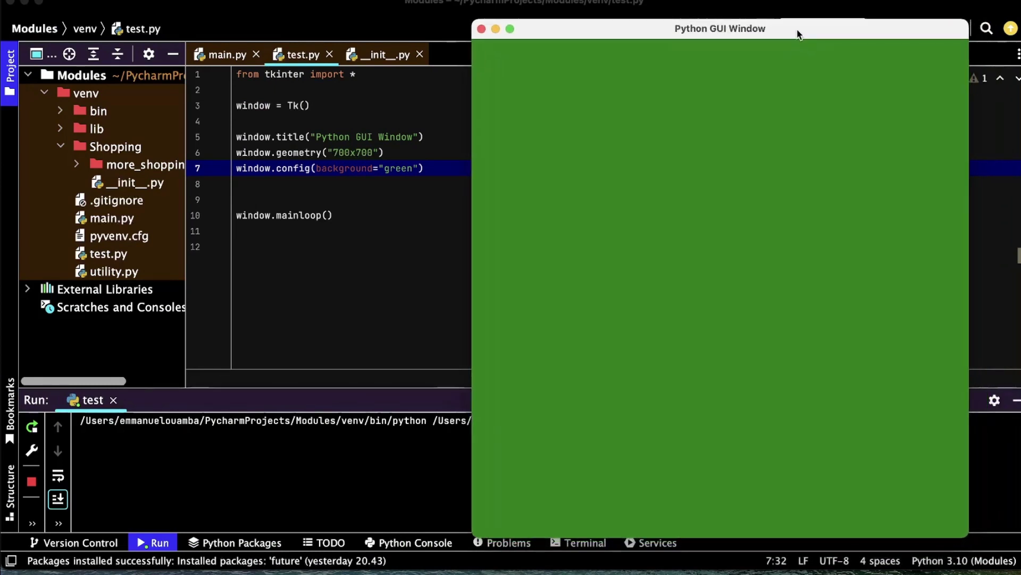